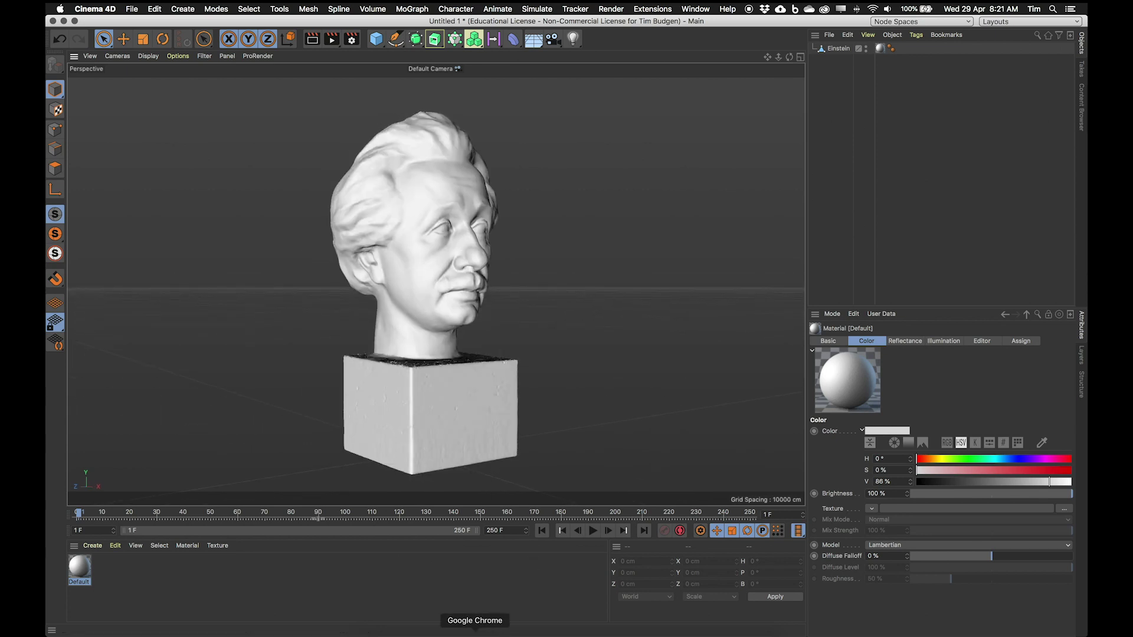
Switch to Chrome, view TurboSquid's bust models without the Free filter, check the price ranges, and return to Cinema 4D.
left_click(475, 633)
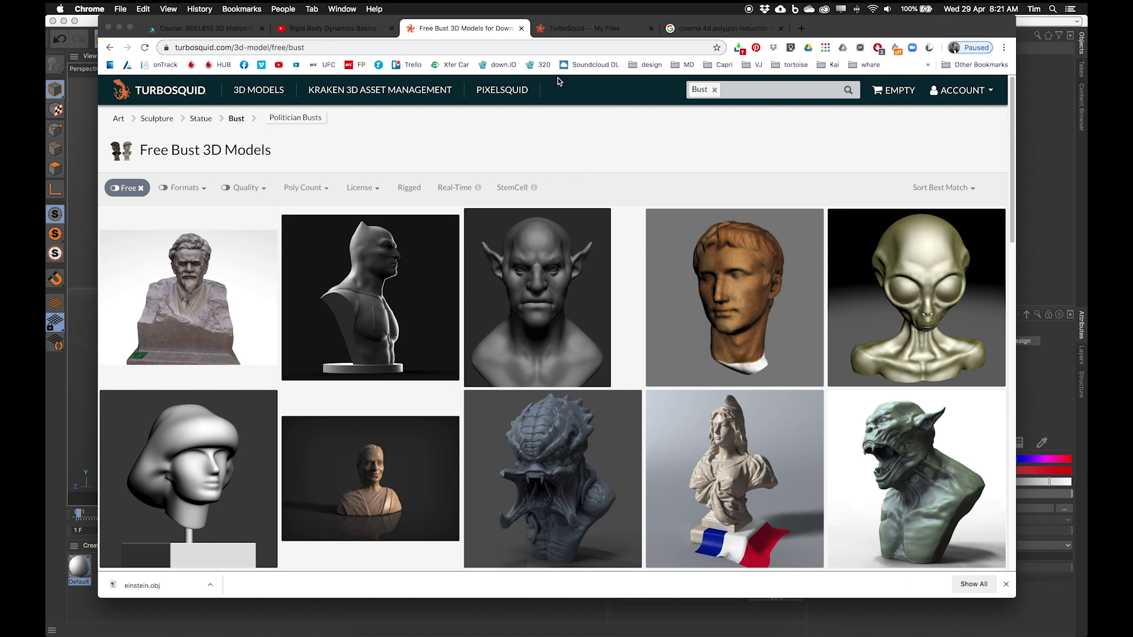
left_click(140, 187)
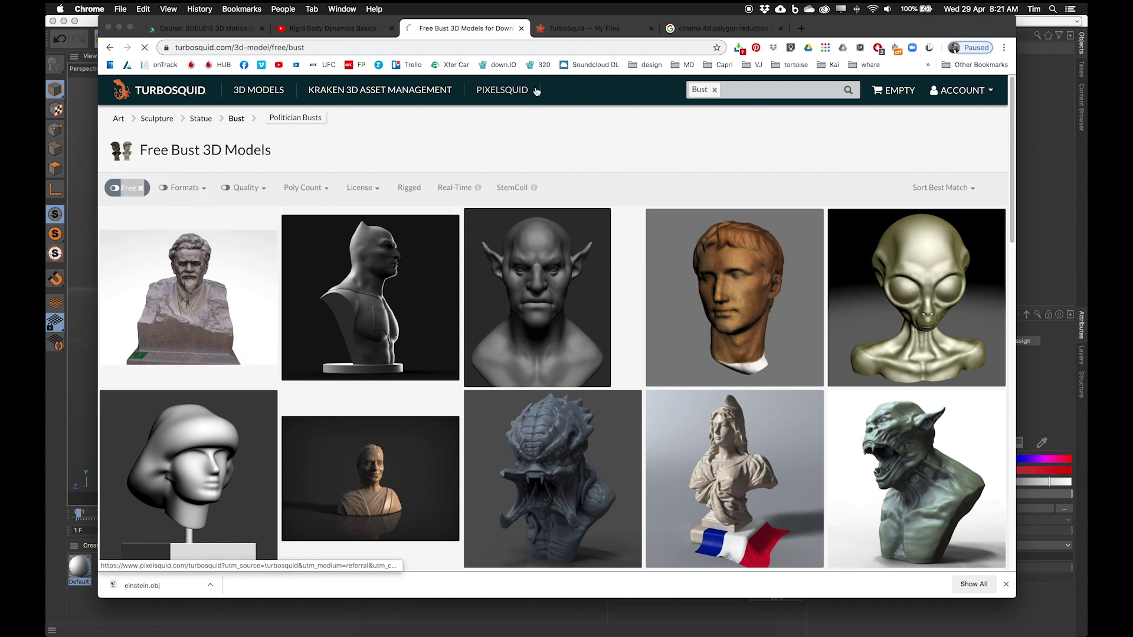
left_click(142, 190)
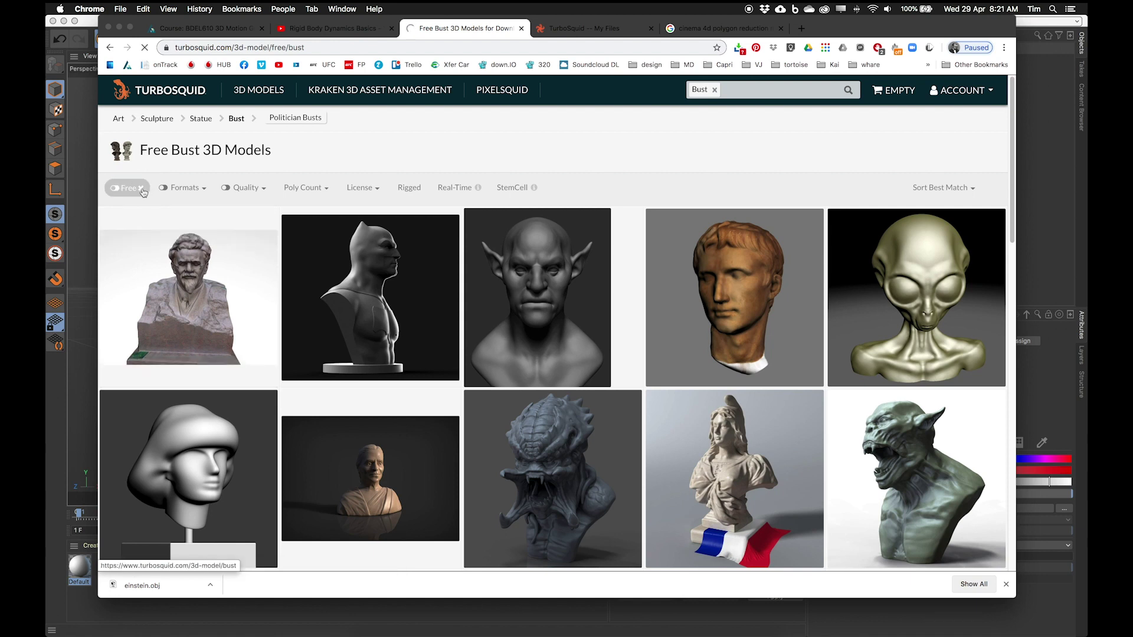
left_click(142, 189)
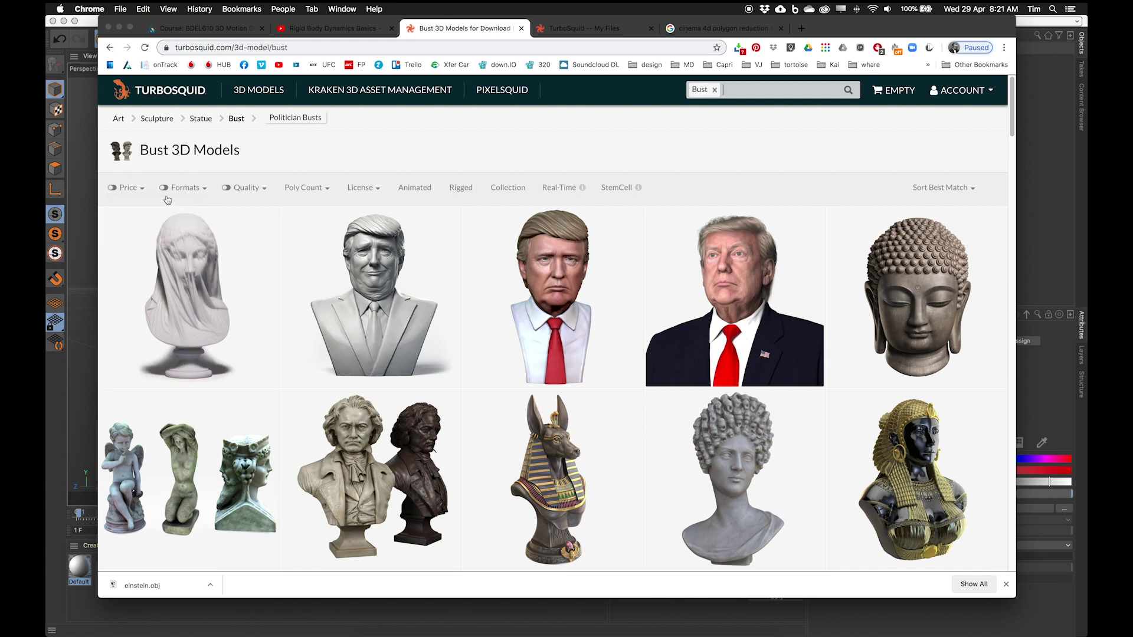
left_click(125, 188)
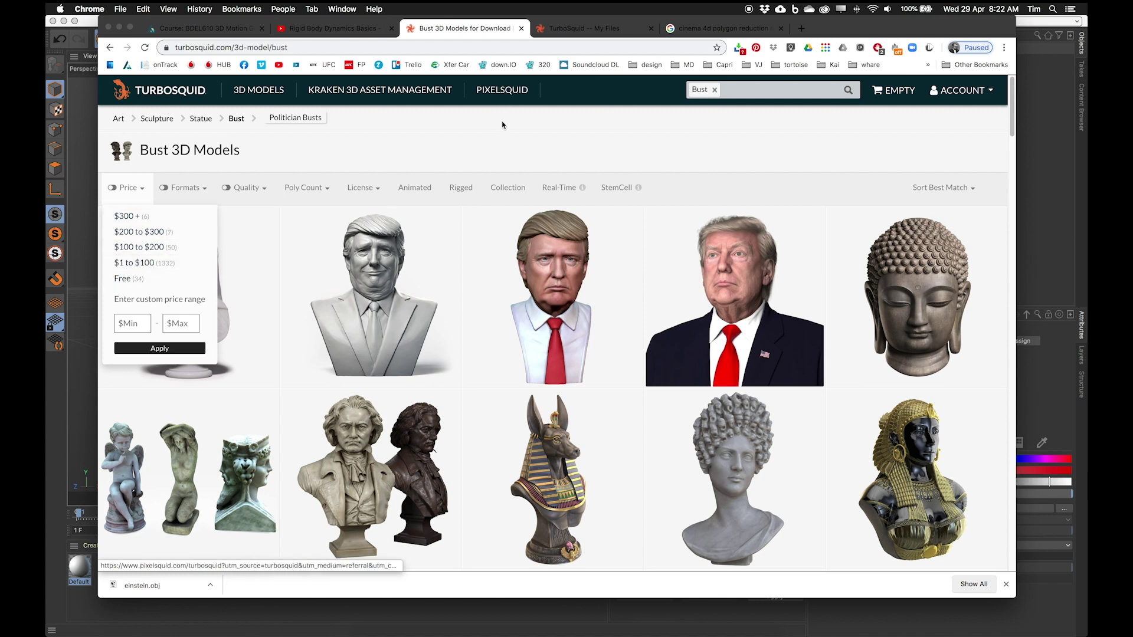
mouse_move(793, 249)
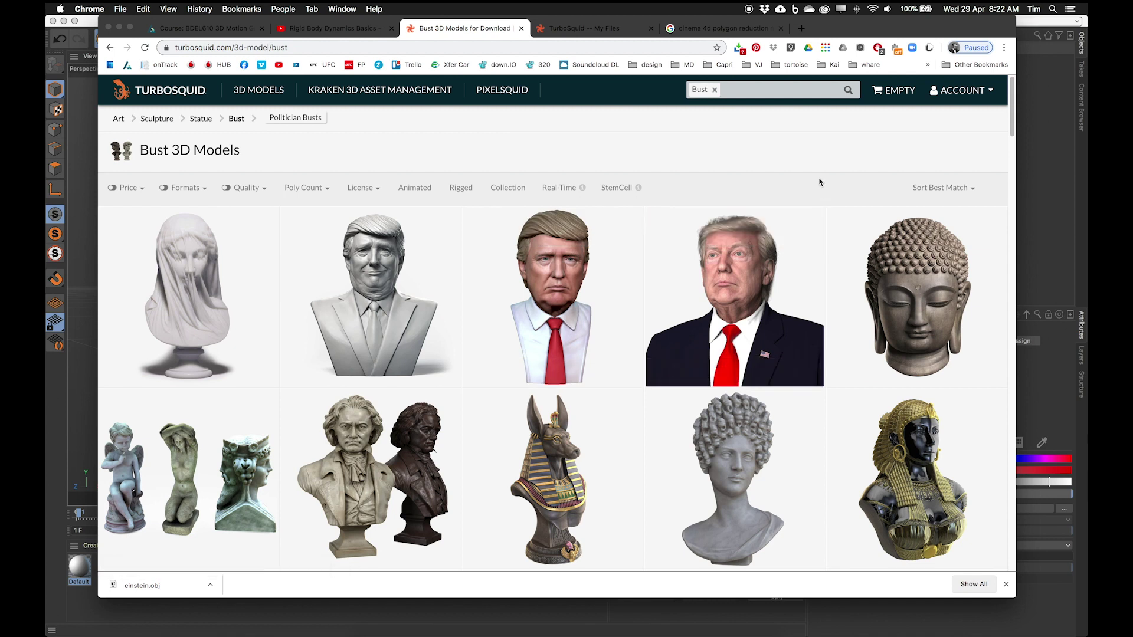
left_click(119, 26)
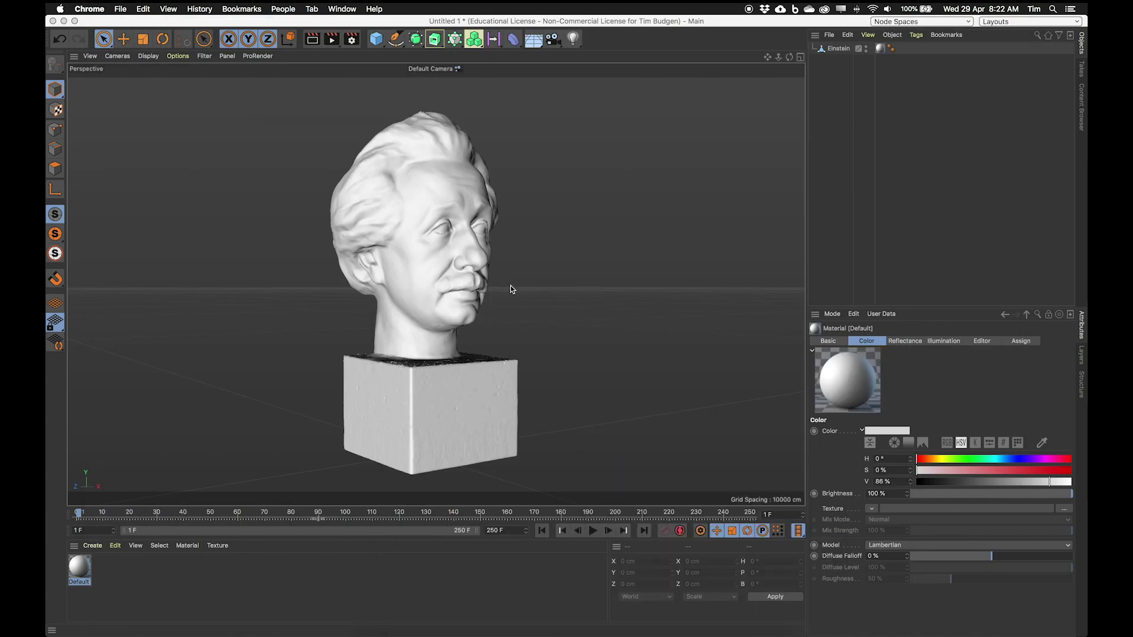
Add a Floor object beneath the Einstein bust.
left_click_drag(469, 291, 424, 248, "alt")
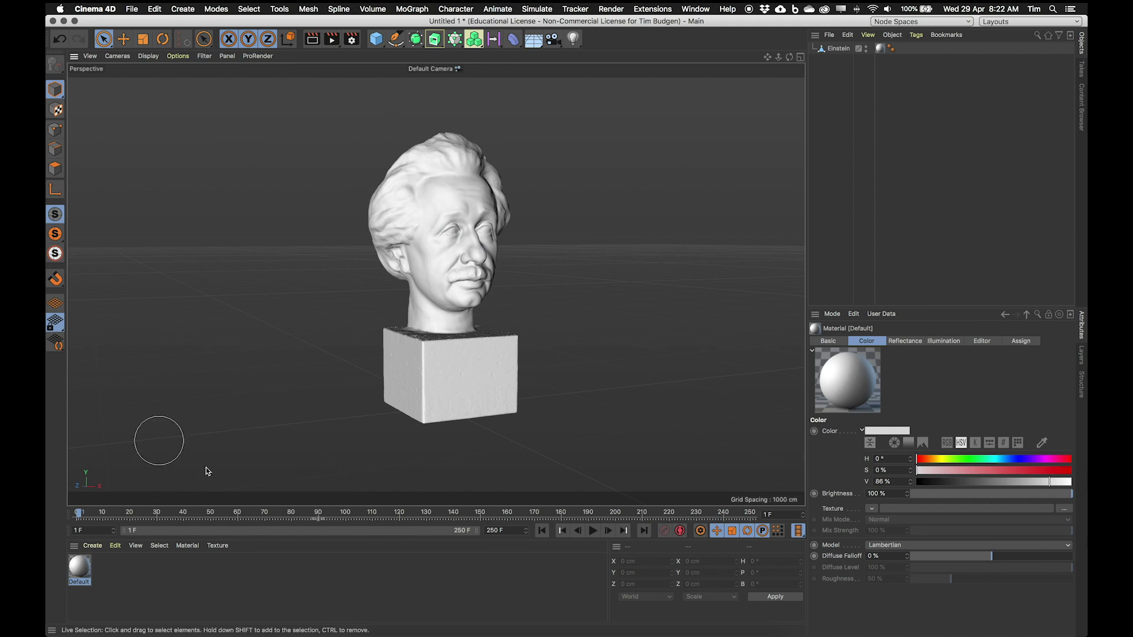
left_click(137, 8)
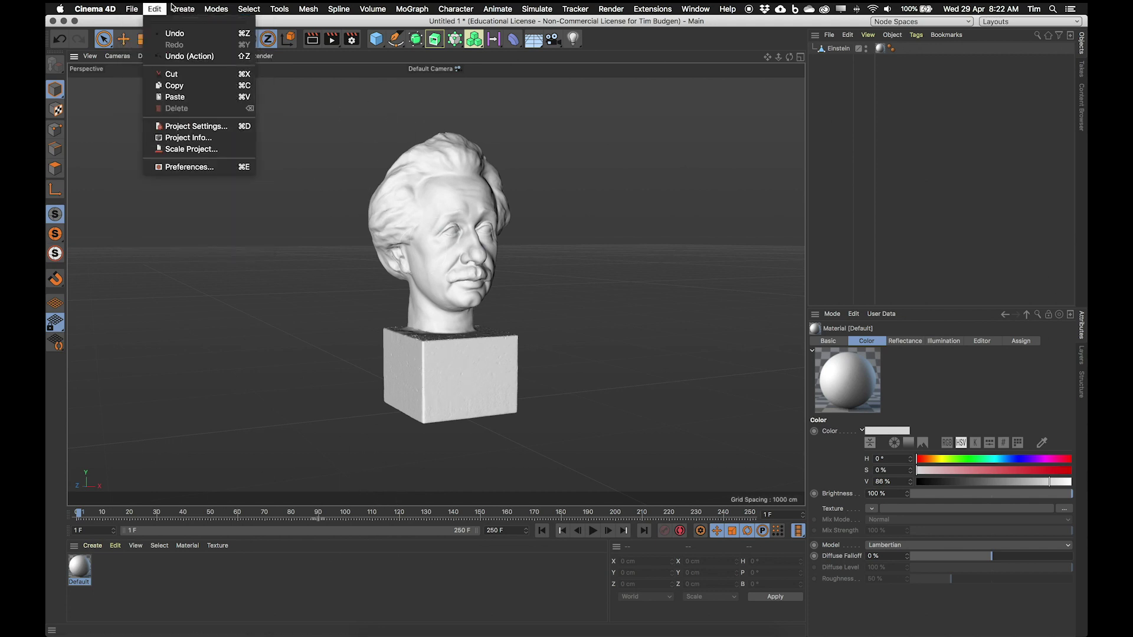
mouse_move(174, 8)
mouse_move(240, 121)
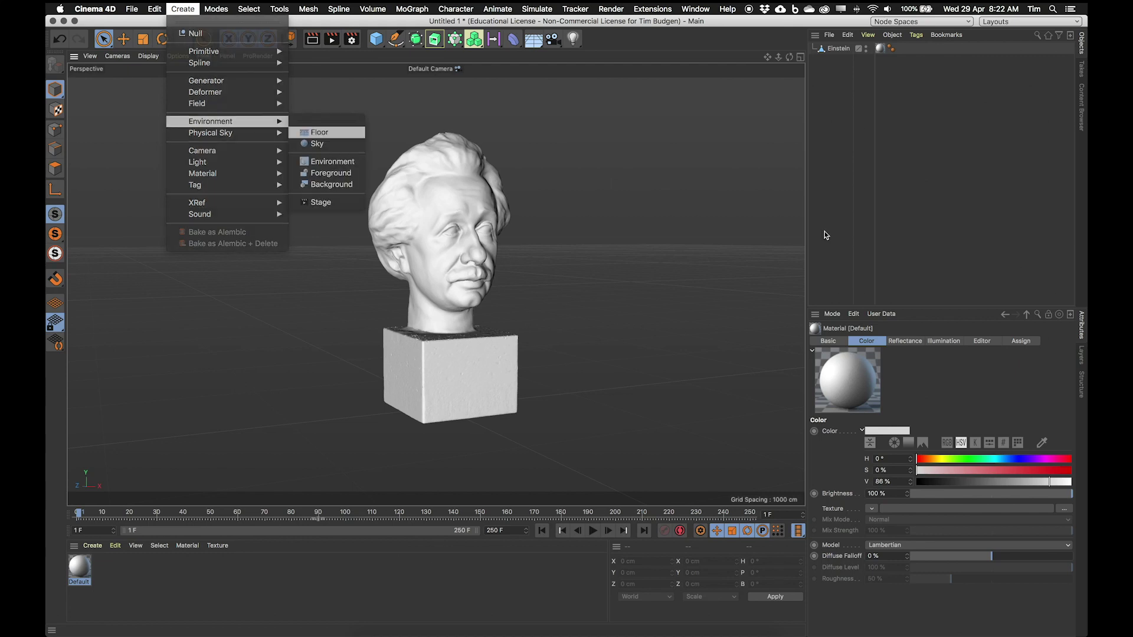
left_click(313, 128)
Give the Floor a Collider Body simulation tag.
left_click(916, 35)
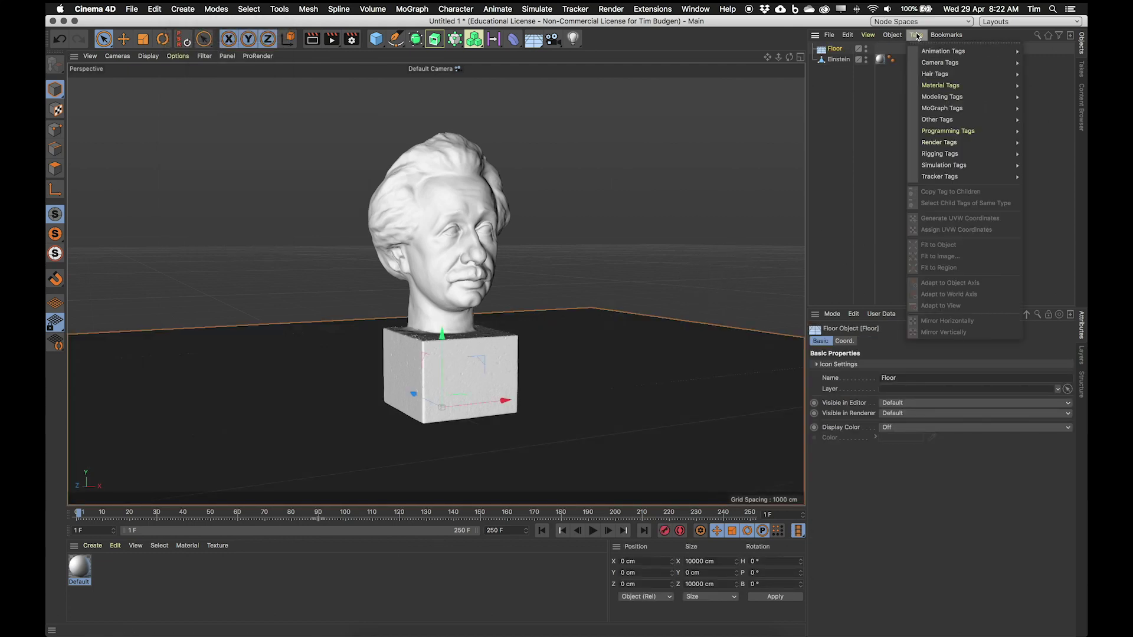
mouse_move(968, 165)
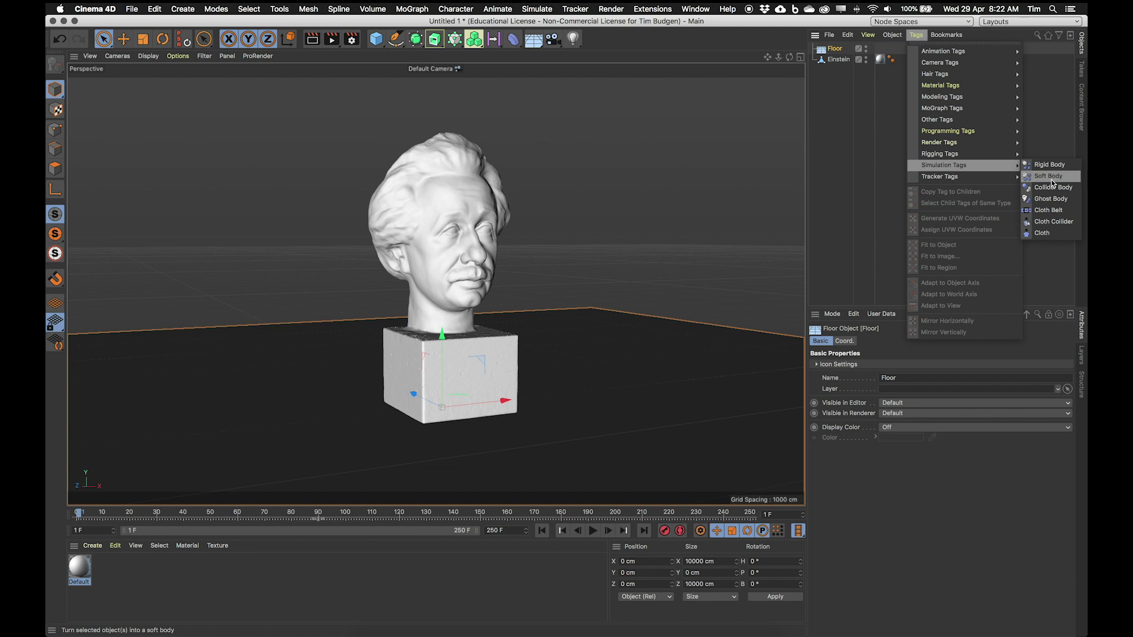
left_click(1054, 188)
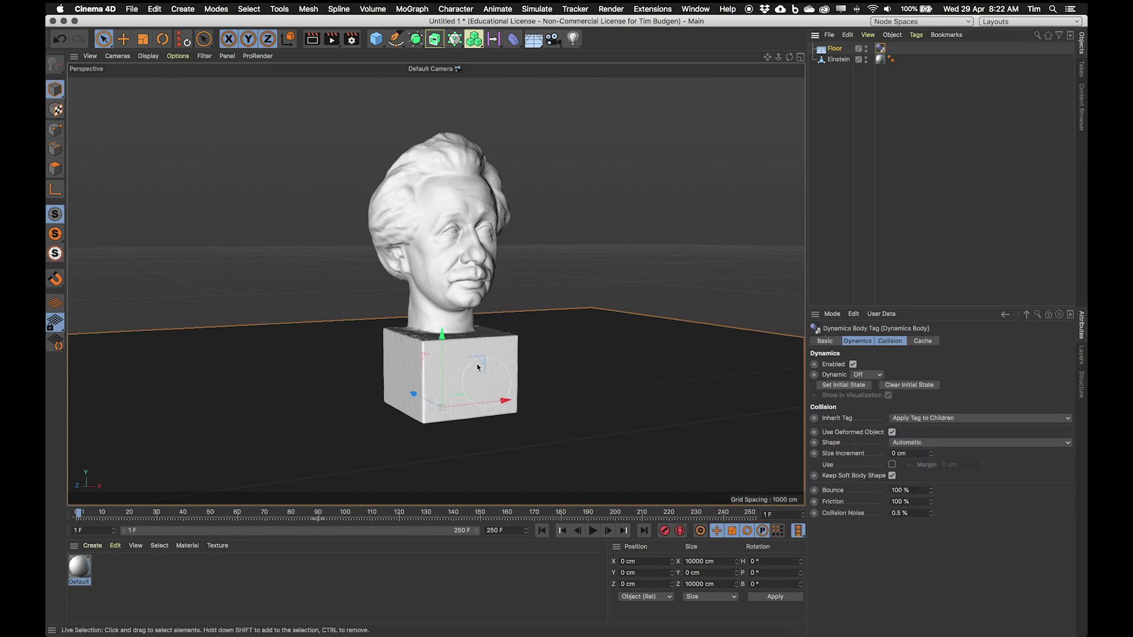
Create a Voronoi Fracture object and make the Einstein bust its child.
left_click_drag(481, 365, 488, 379, "alt")
left_click(838, 60)
left_click_drag(450, 347, 456, 314, "alt")
mouse_move(437, 235)
left_mouse_down()
mouse_move(437, 219)
mouse_move(440, 232)
left_mouse_up()
left_click_drag(488, 386, 440, 403, "alt")
right_click_drag(488, 390, 520, 384, "alt")
mouse_move(520, 385)
left_mouse_down("alt")
mouse_move(514, 362)
mouse_move(549, 337)
mouse_move(511, 337)
mouse_move(505, 349)
left_mouse_up("alt")
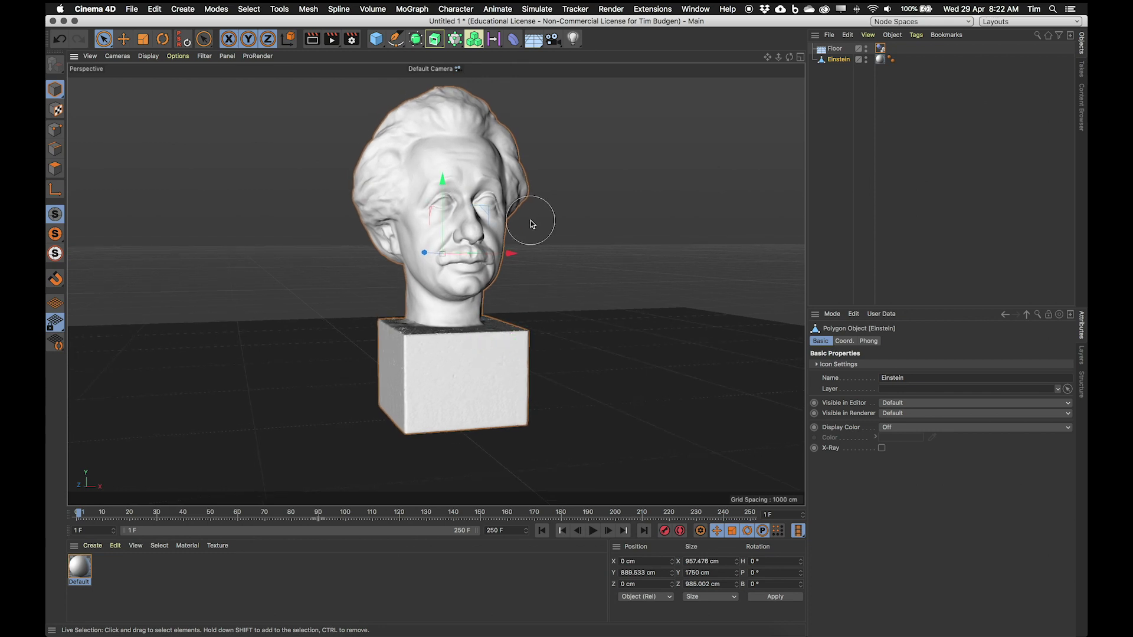
left_click(412, 9)
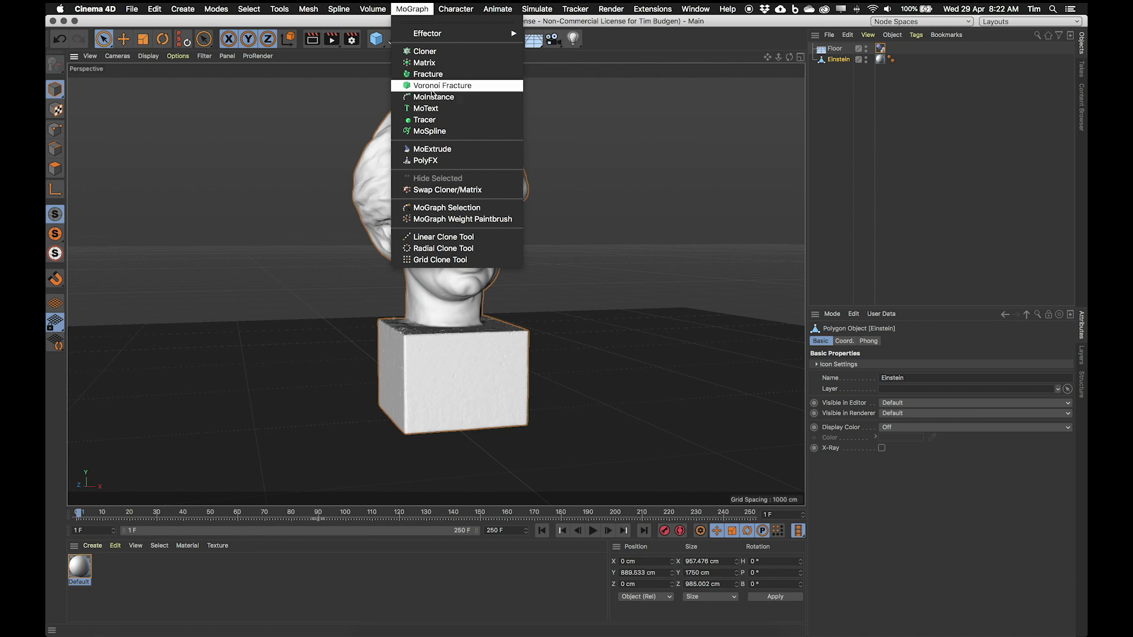
left_click(435, 87)
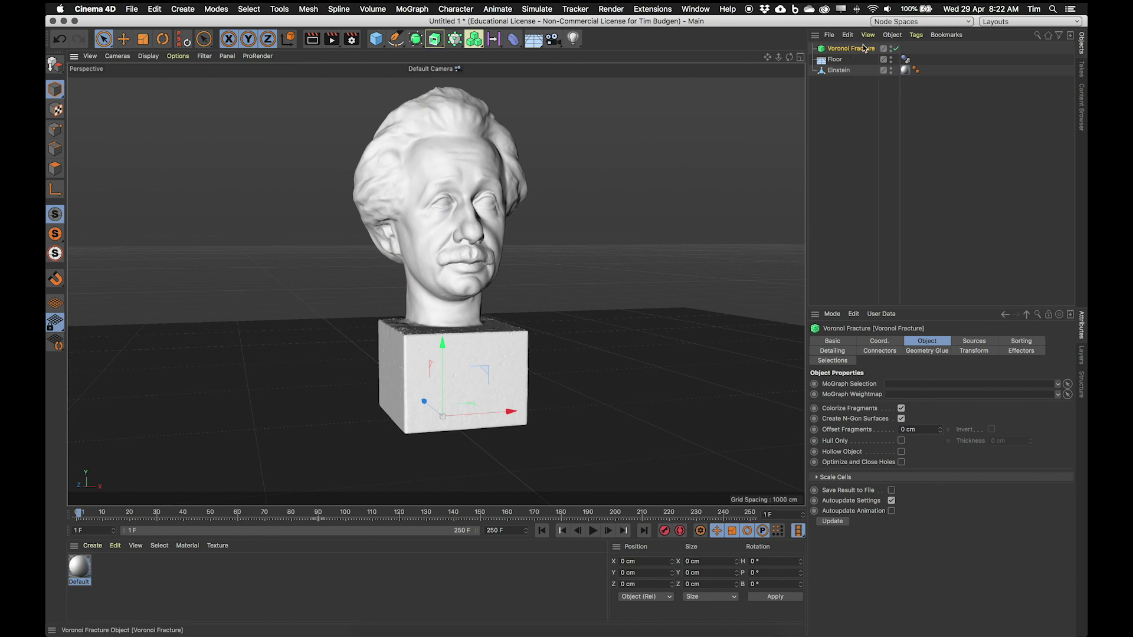
left_click_drag(838, 70, 846, 50)
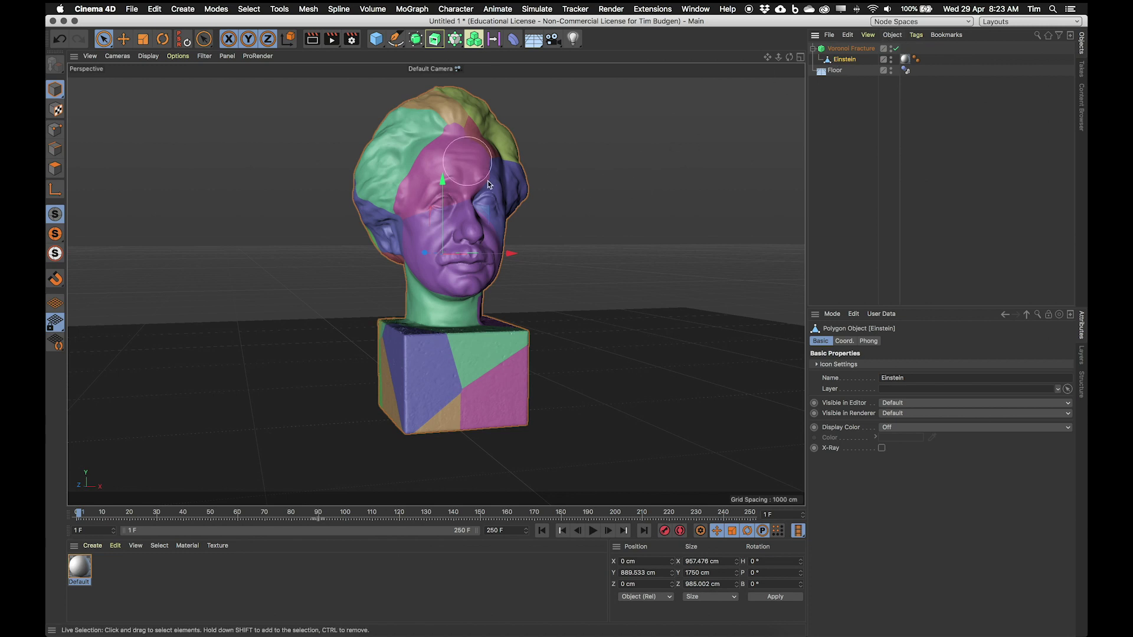
Set the point amount of the Voronoi Fracture's Point Generator - Distribution source to 50.
left_click_drag(415, 192, 411, 230, "alt")
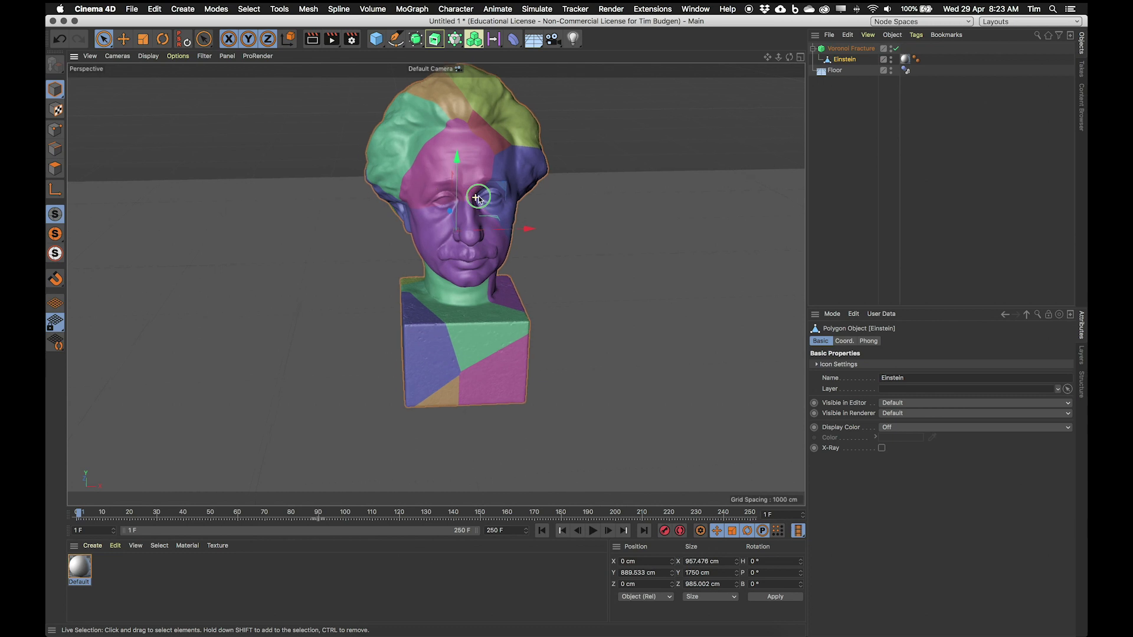
right_click_drag(513, 179, 522, 172, "alt")
mouse_move(521, 172)
left_mouse_down("alt")
mouse_move(531, 147)
mouse_move(374, 154)
mouse_move(532, 152)
left_mouse_up("alt")
right_click_drag(445, 242, 434, 242, "alt")
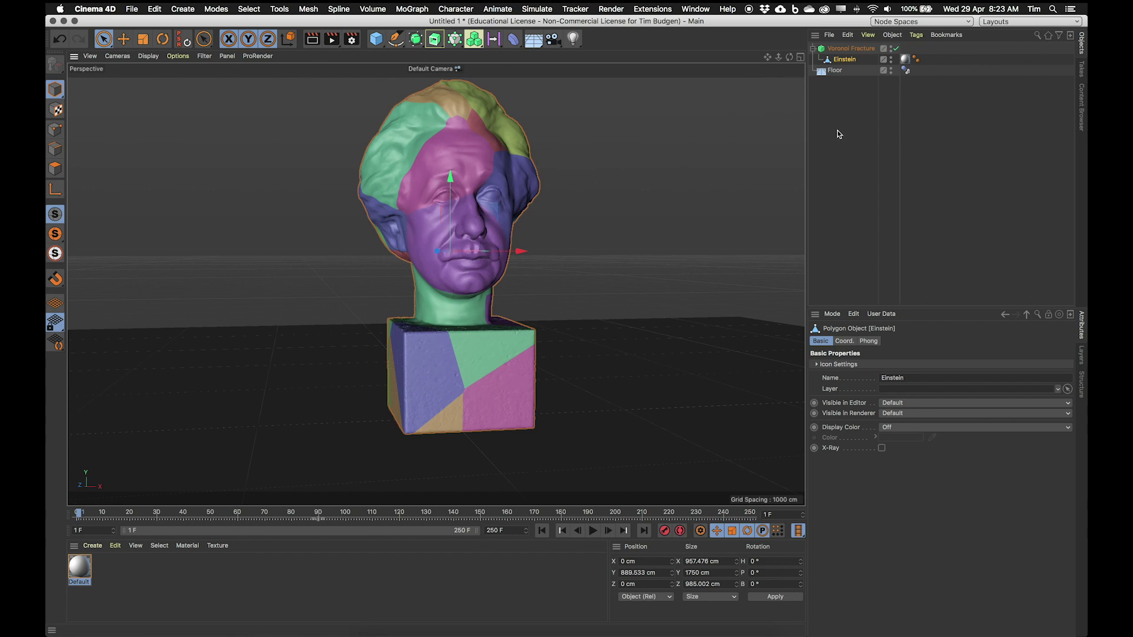
left_click_drag(464, 373, 373, 388, "alt")
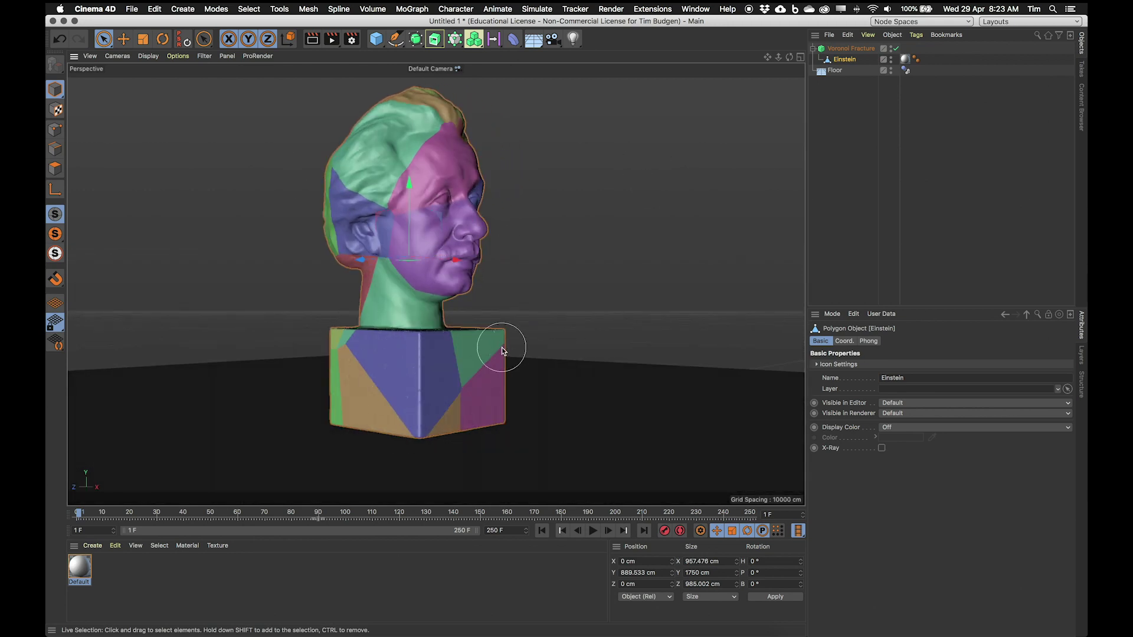
left_click_drag(376, 192, 469, 253, "alt")
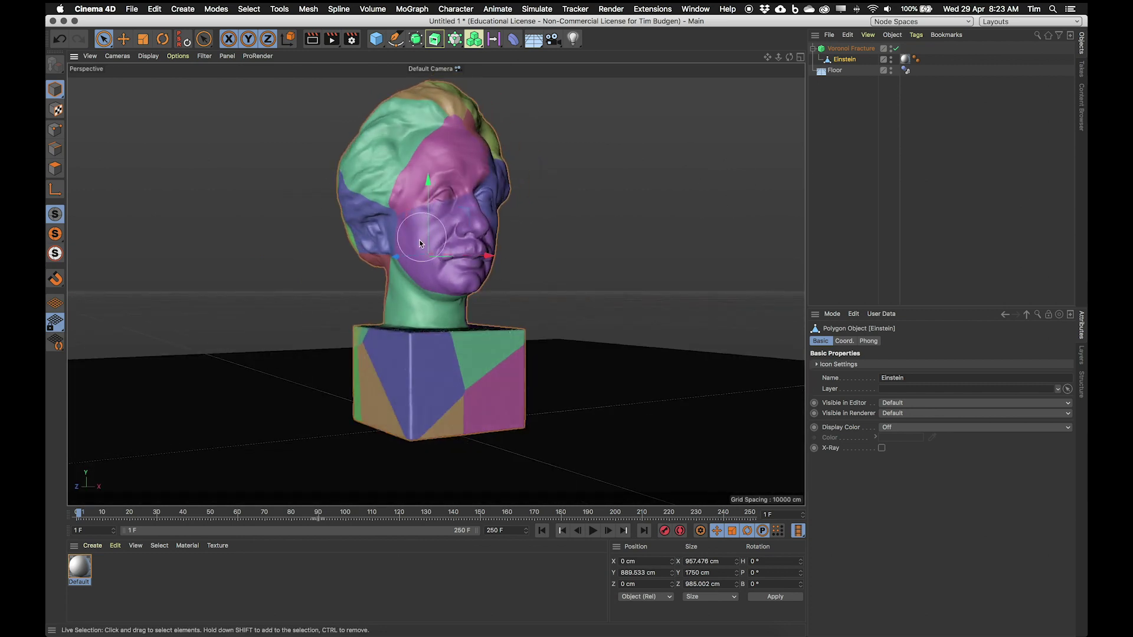
left_click(843, 49)
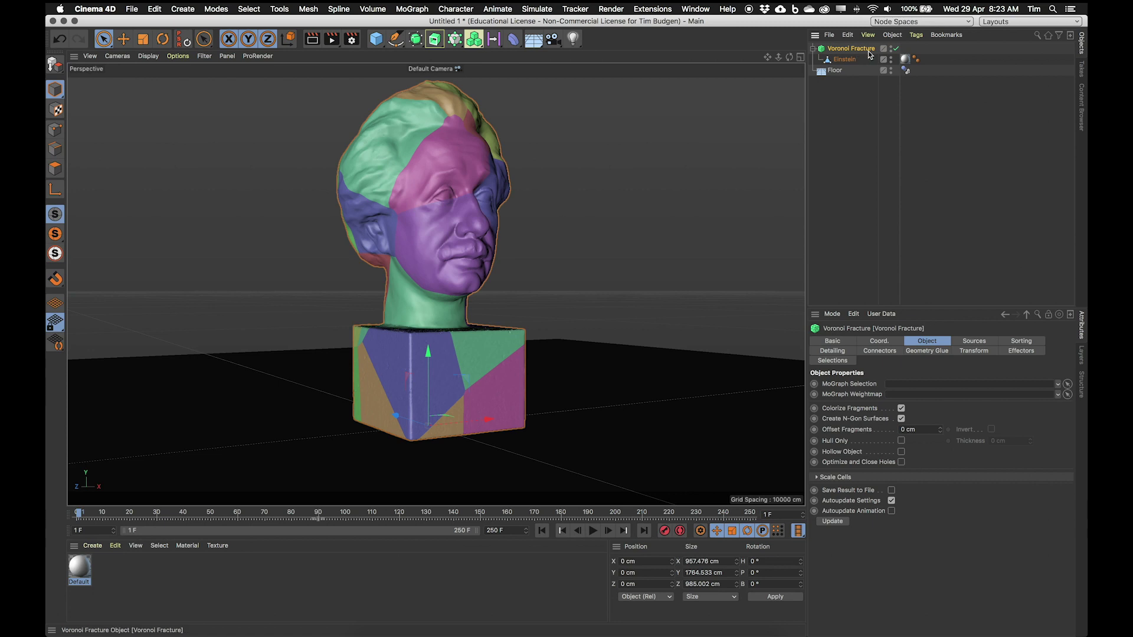
left_click(975, 342)
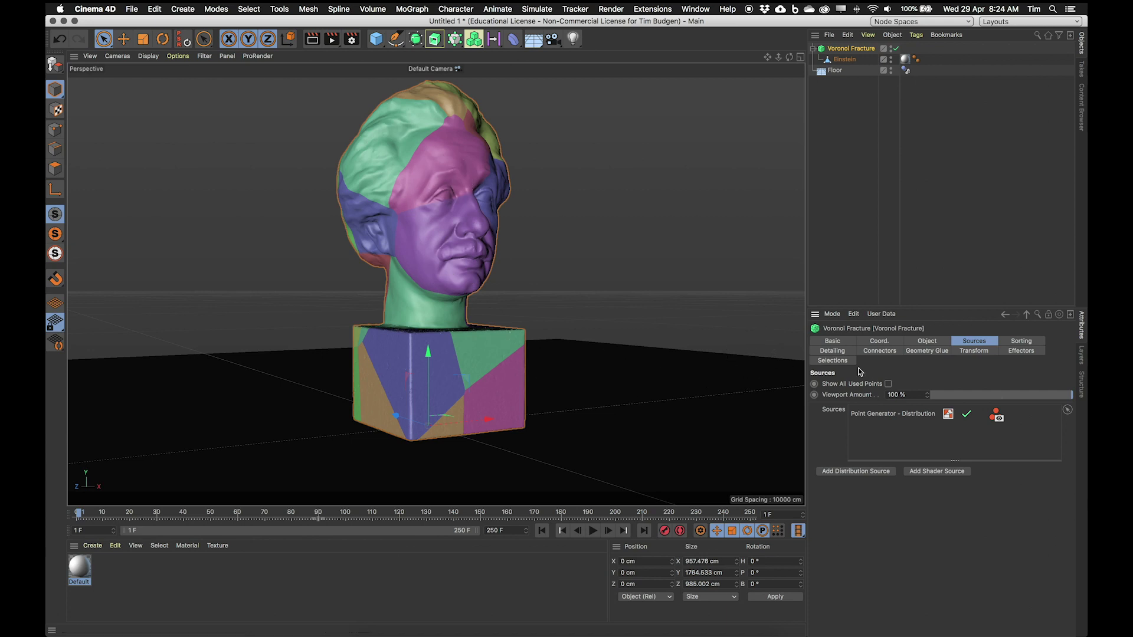
left_click(881, 417)
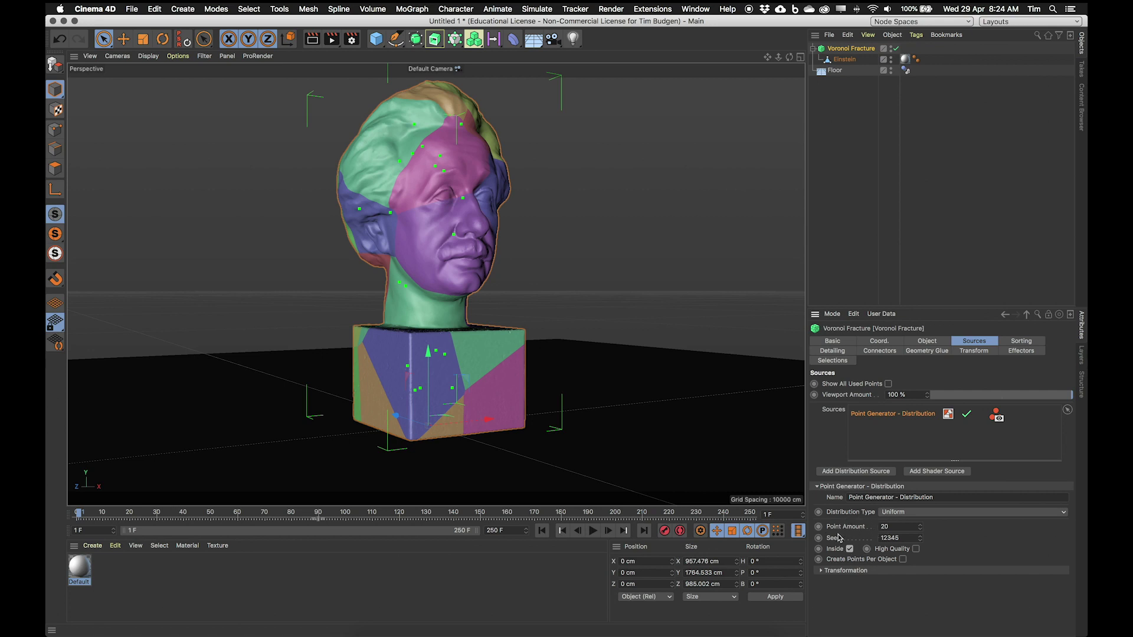
left_click(897, 530)
key("Return")
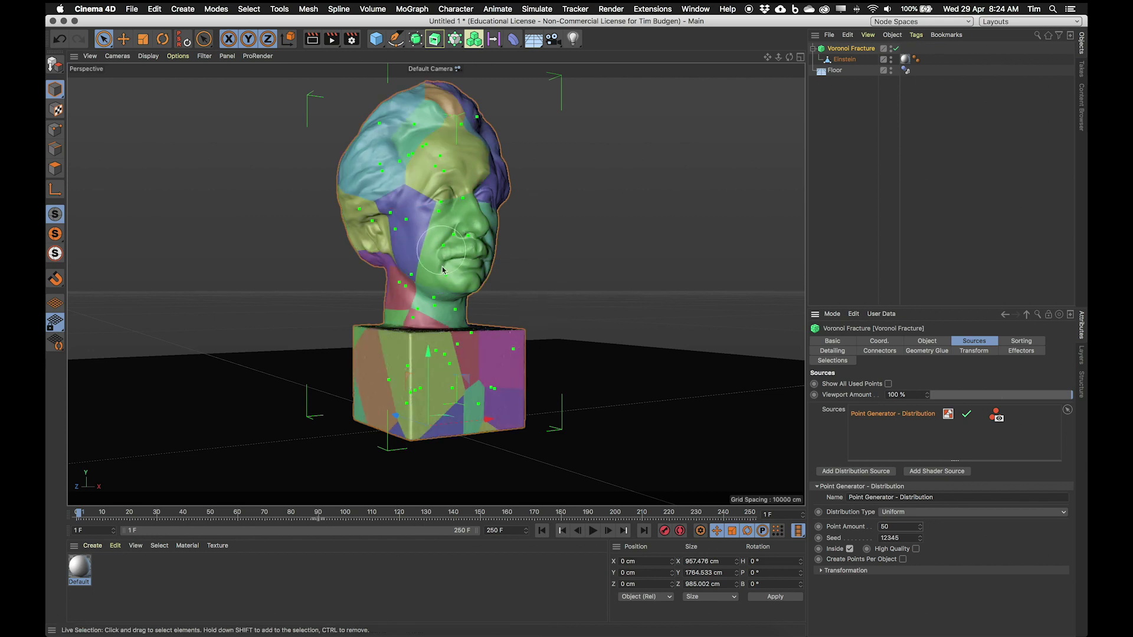
Inspect the fractured bust, play the animation briefly, and return to the first frame.
left_click_drag(430, 280, 520, 322, "alt")
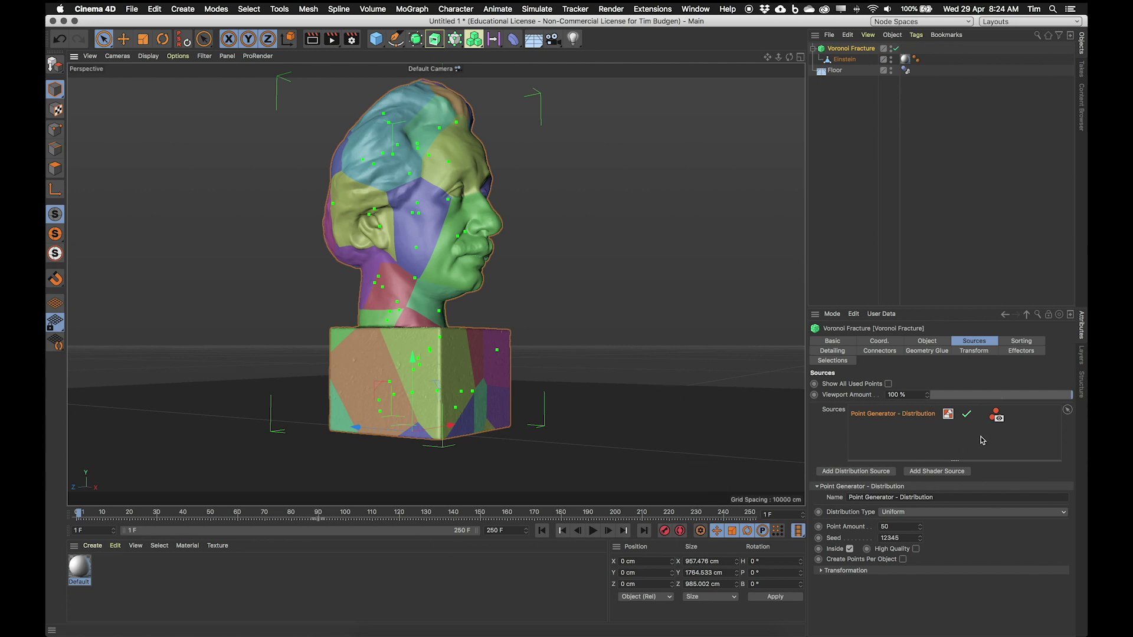
left_click_drag(496, 340, 506, 303, "alt")
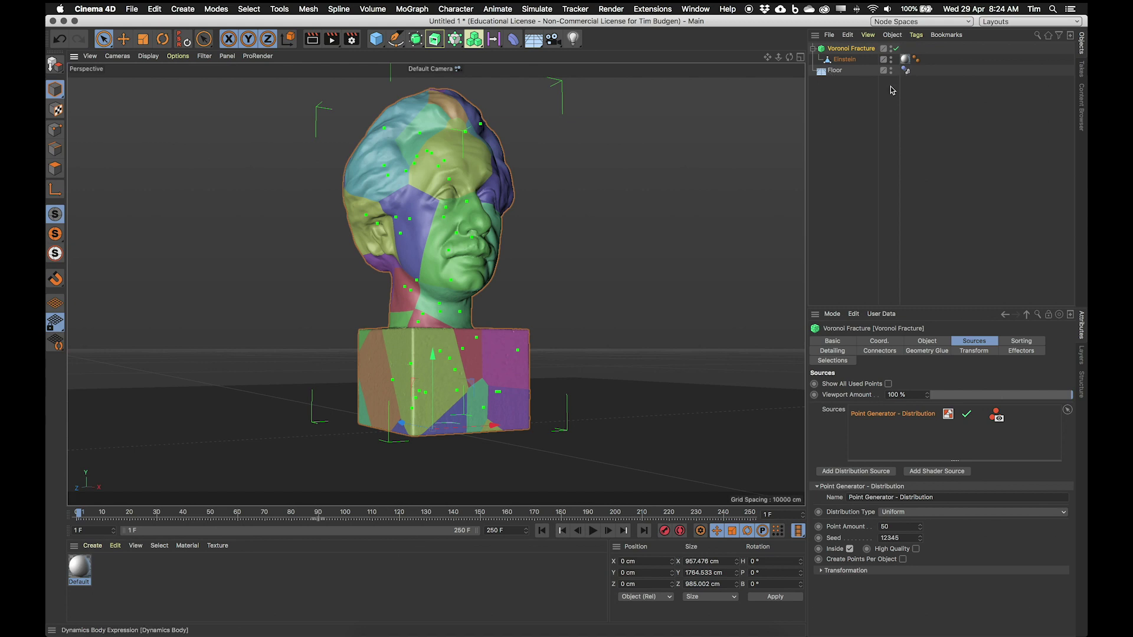
mouse_move(552, 413)
left_mouse_down("alt")
mouse_move(574, 374)
mouse_move(549, 394)
left_mouse_up("alt")
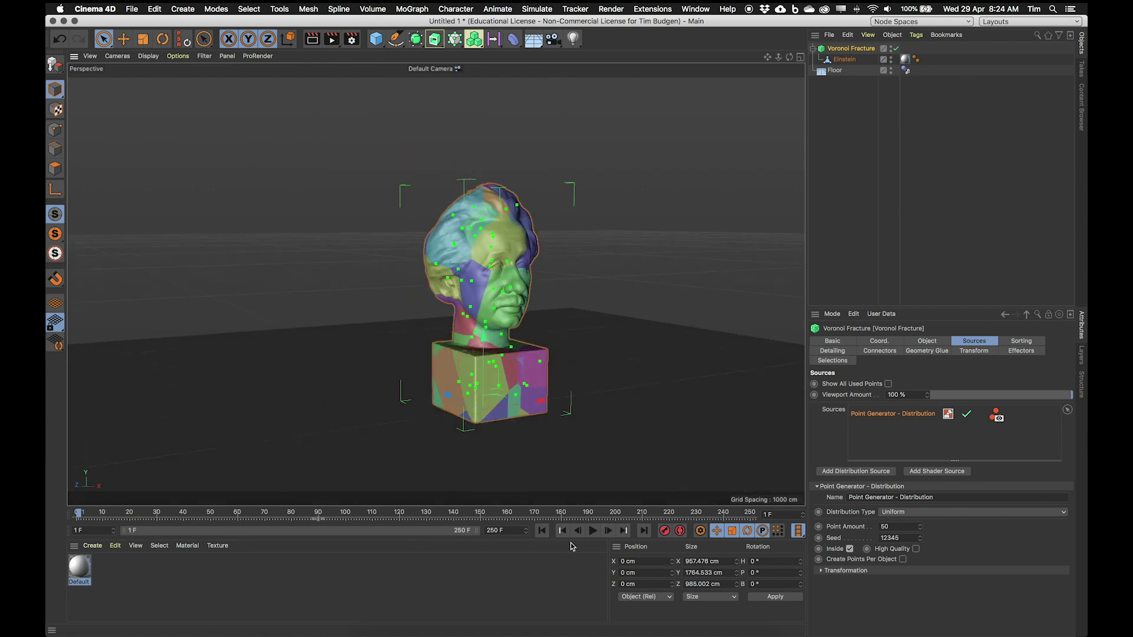
left_click(593, 530)
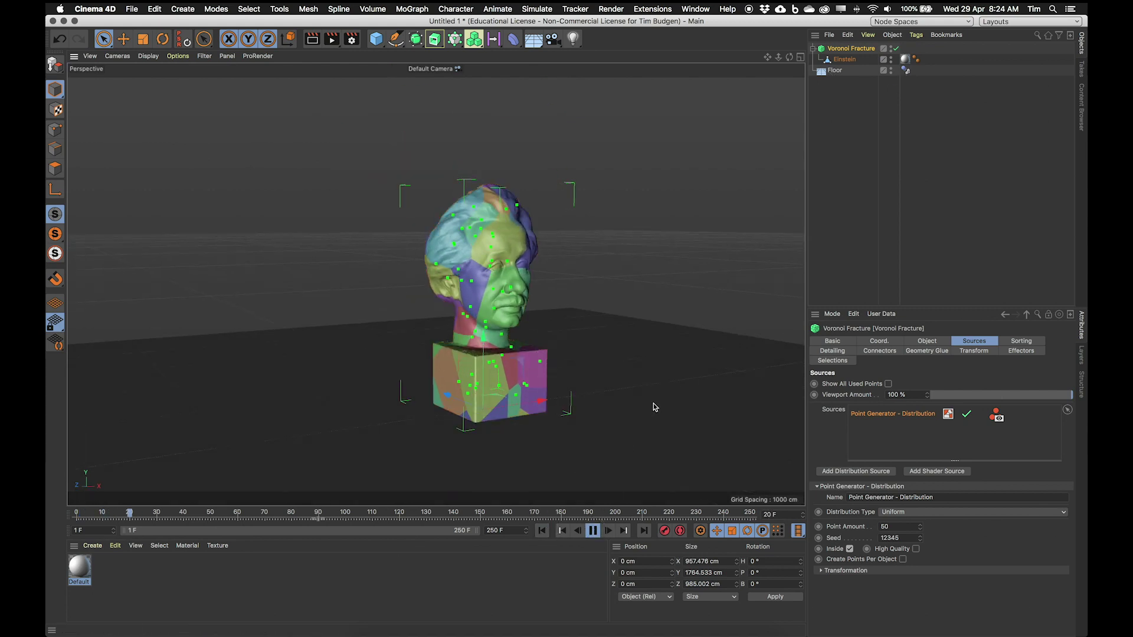
left_click(593, 531)
left_click(542, 531)
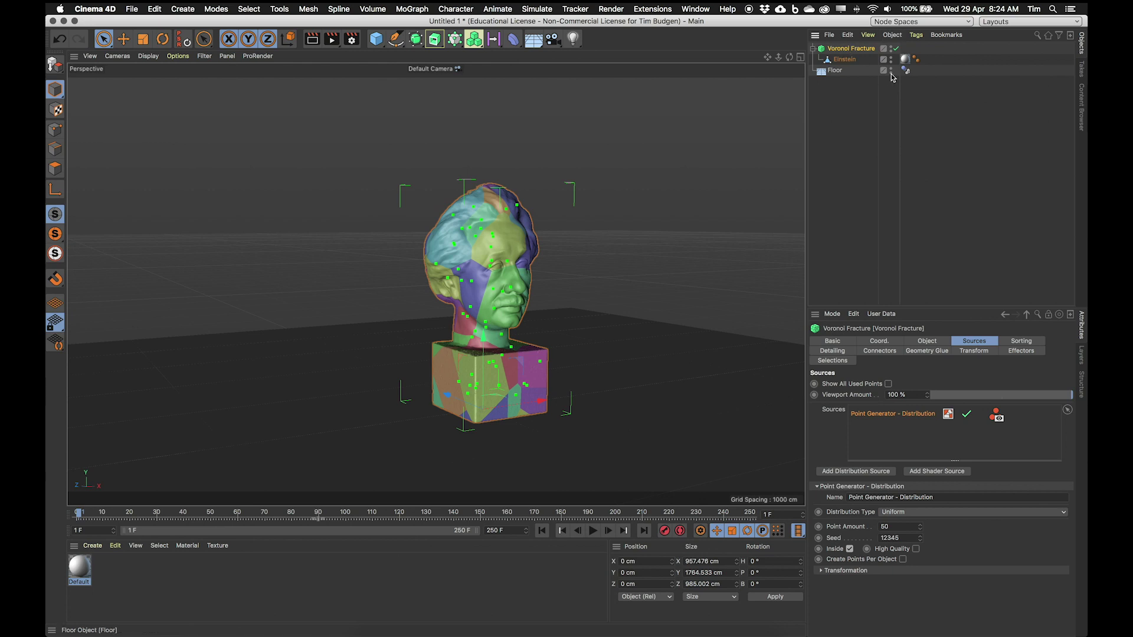
Add a Rigid Body simulation tag to the Voronoi Fracture and show its collision settings.
left_click(918, 37)
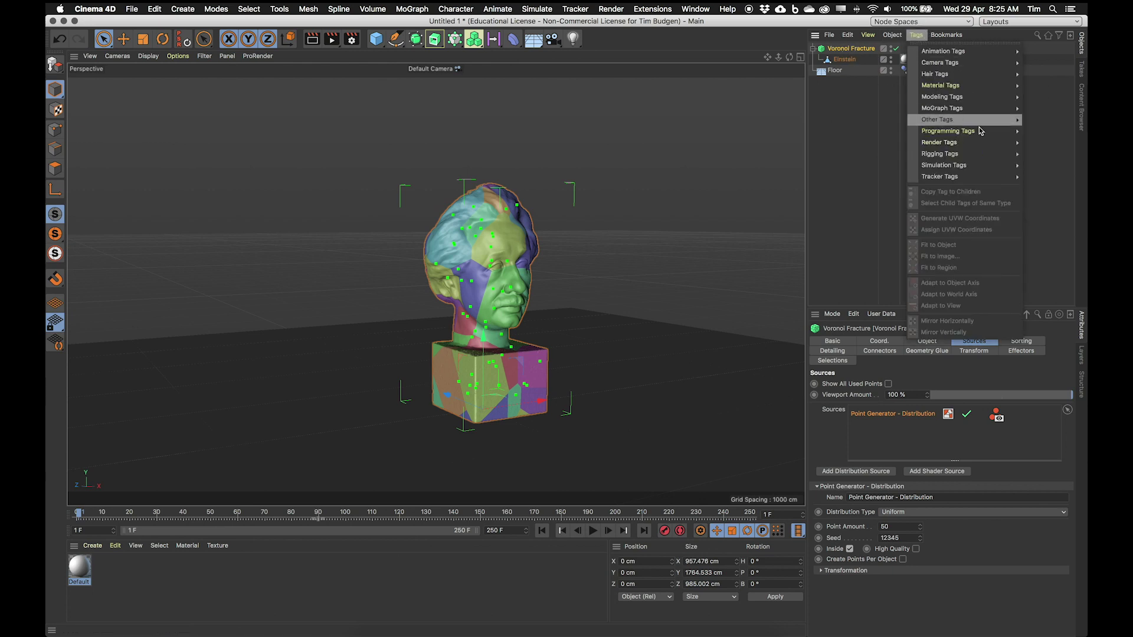
mouse_move(978, 167)
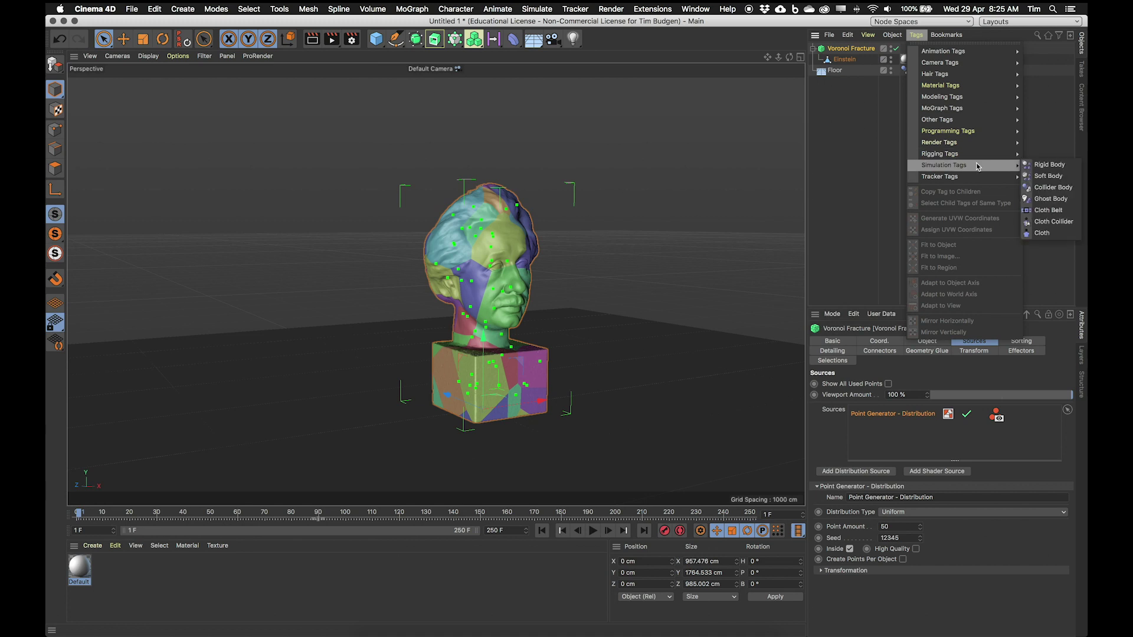
left_click(1044, 166)
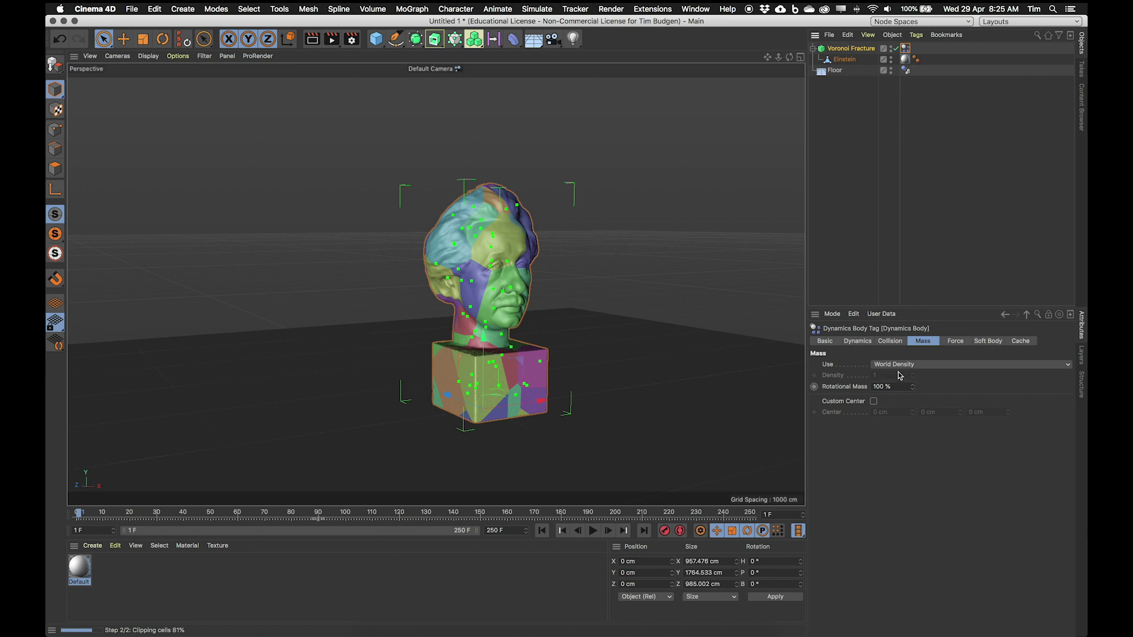
left_click(888, 342)
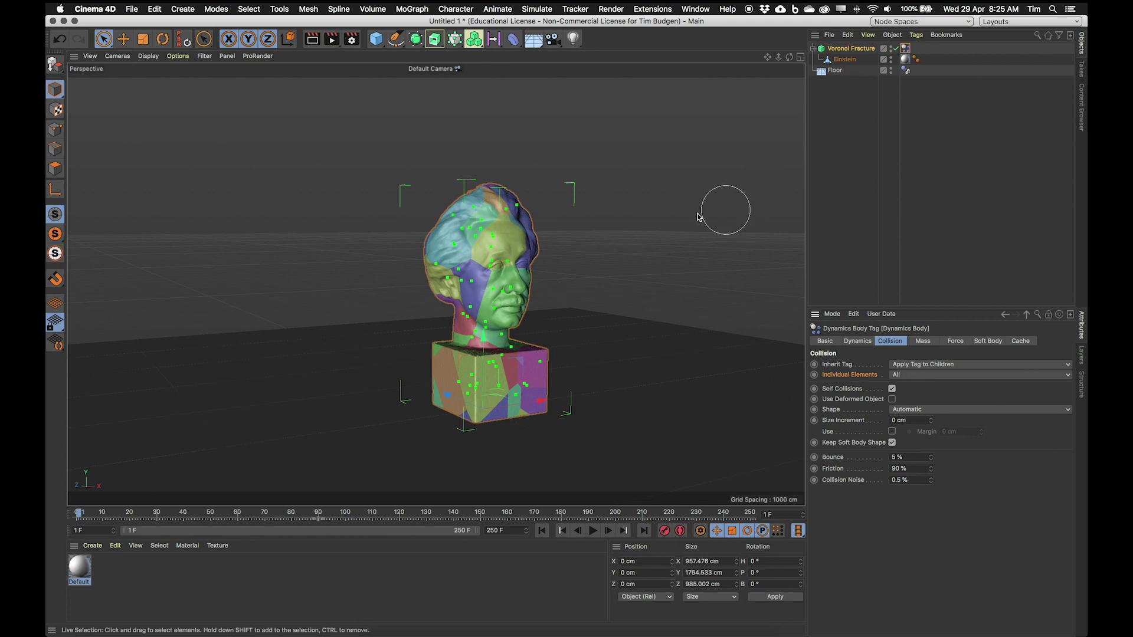
middle_click_drag(620, 346, 662, 349, "alt")
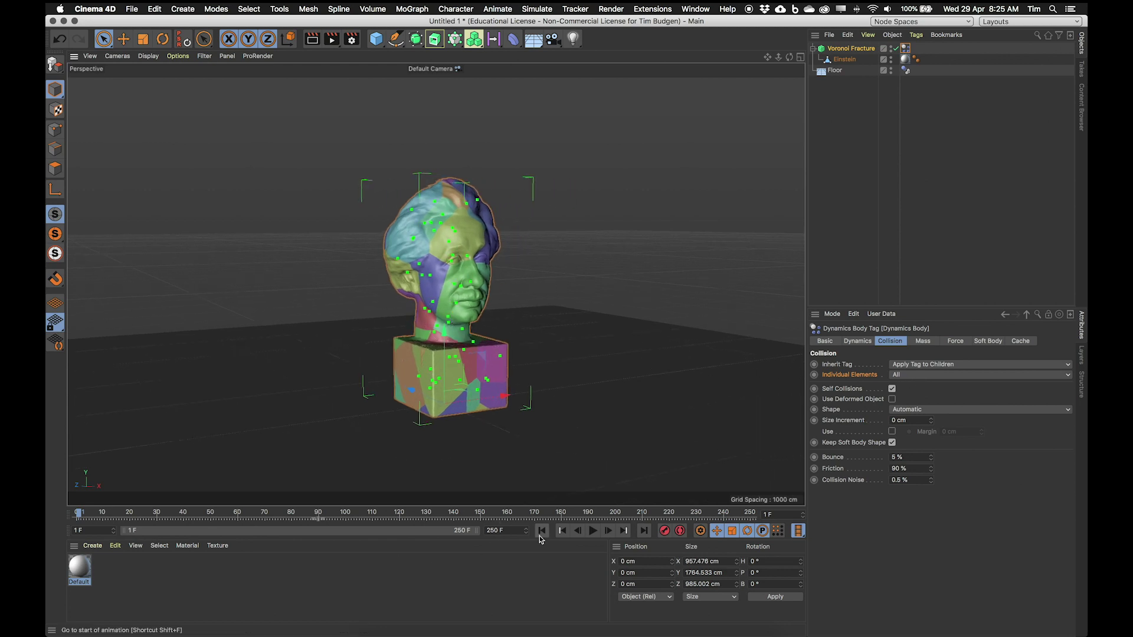
Play the rigid body simulation, inspect the collapsed fragments up close, and return to the first frame.
left_click(592, 530)
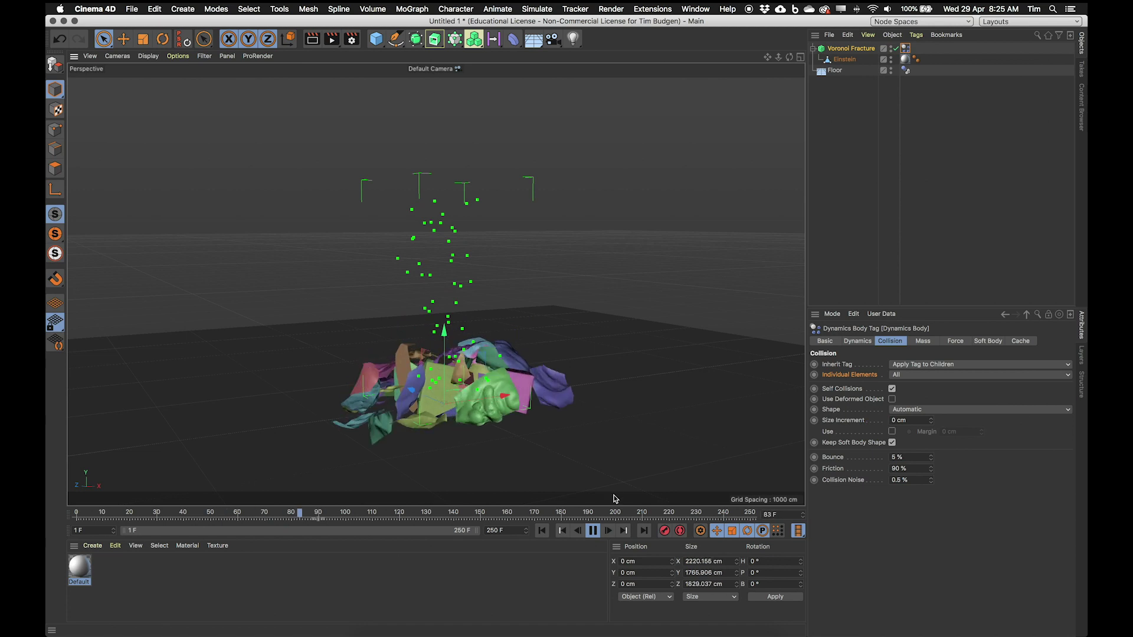
left_click(593, 531)
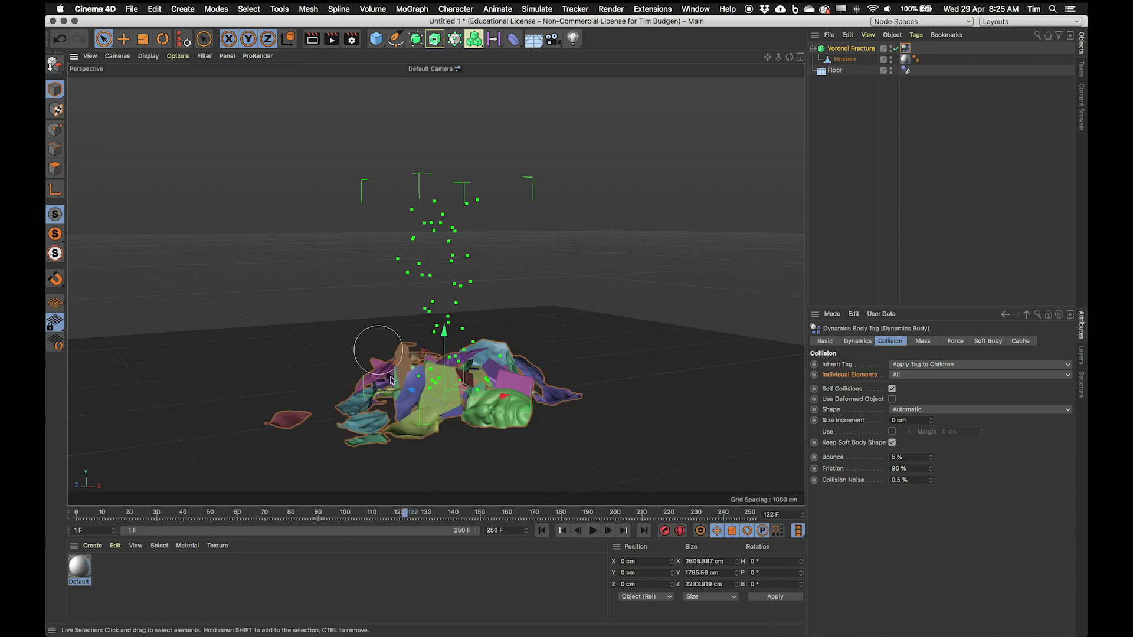
scroll(414, 382, "up", 10)
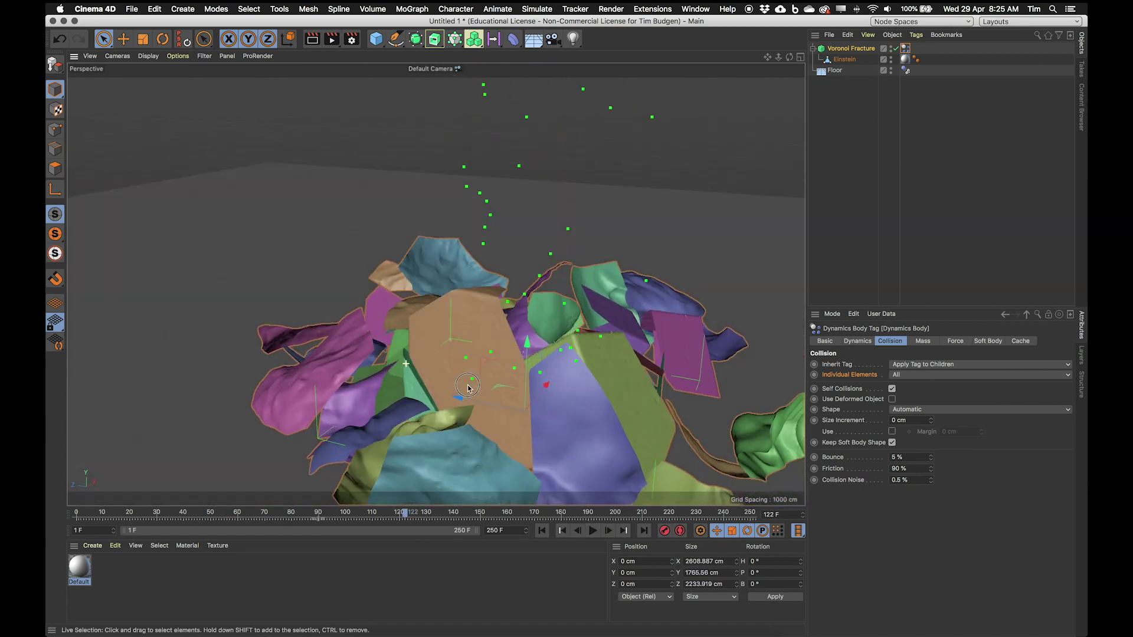
left_click_drag(468, 389, 385, 382, "alt")
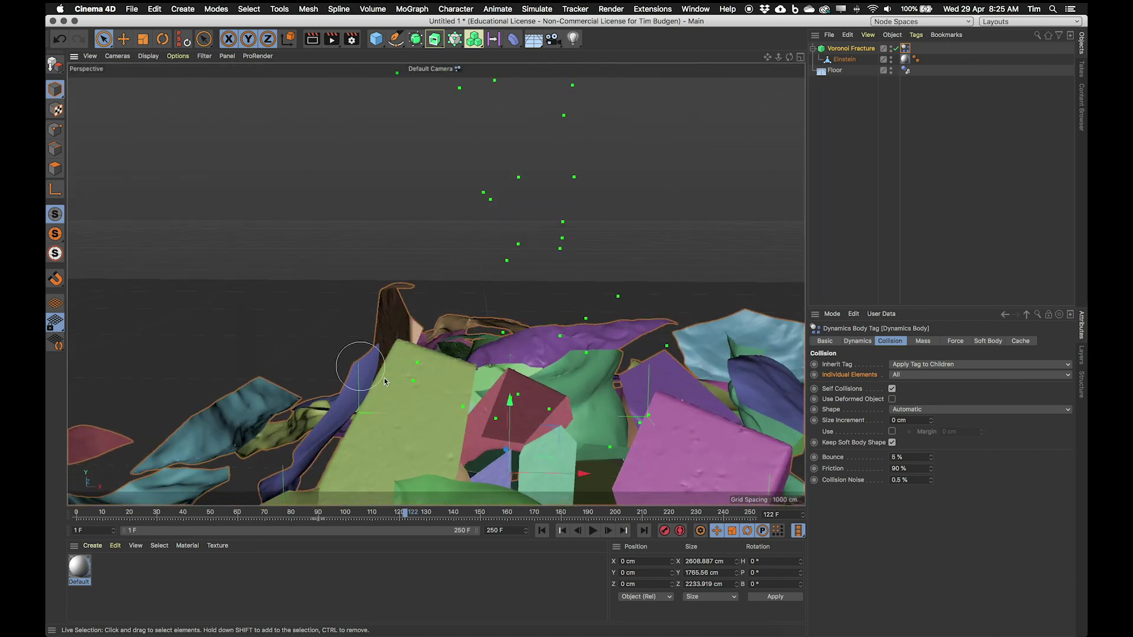
mouse_move(456, 407)
left_mouse_down("alt")
mouse_move(497, 443)
mouse_move(451, 430)
mouse_move(474, 412)
left_mouse_up("alt")
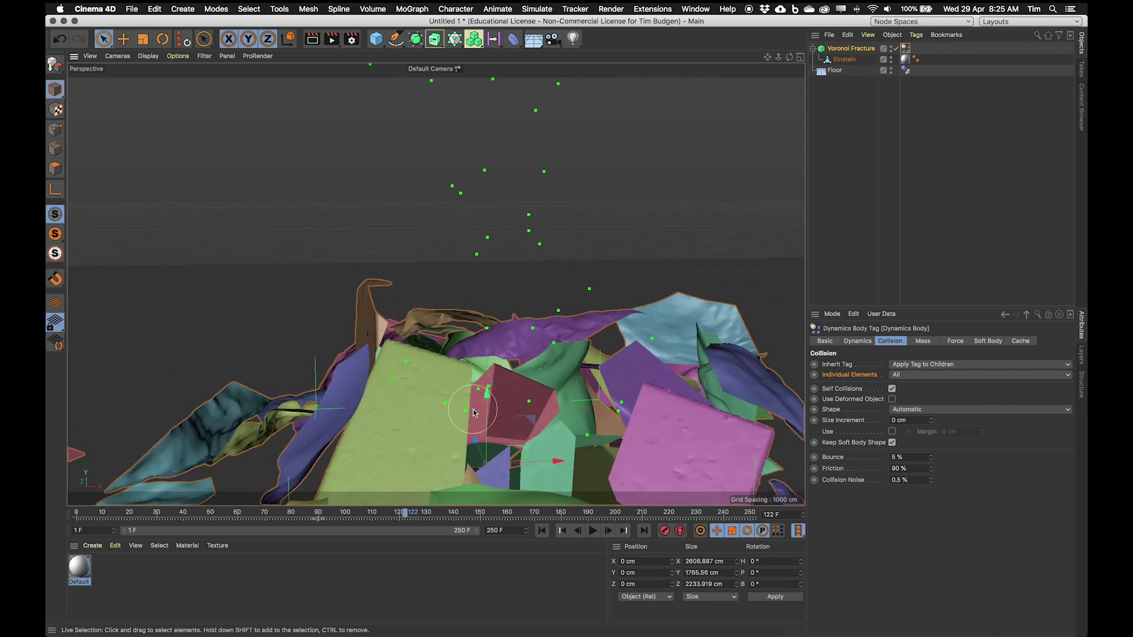
key("shift+f")
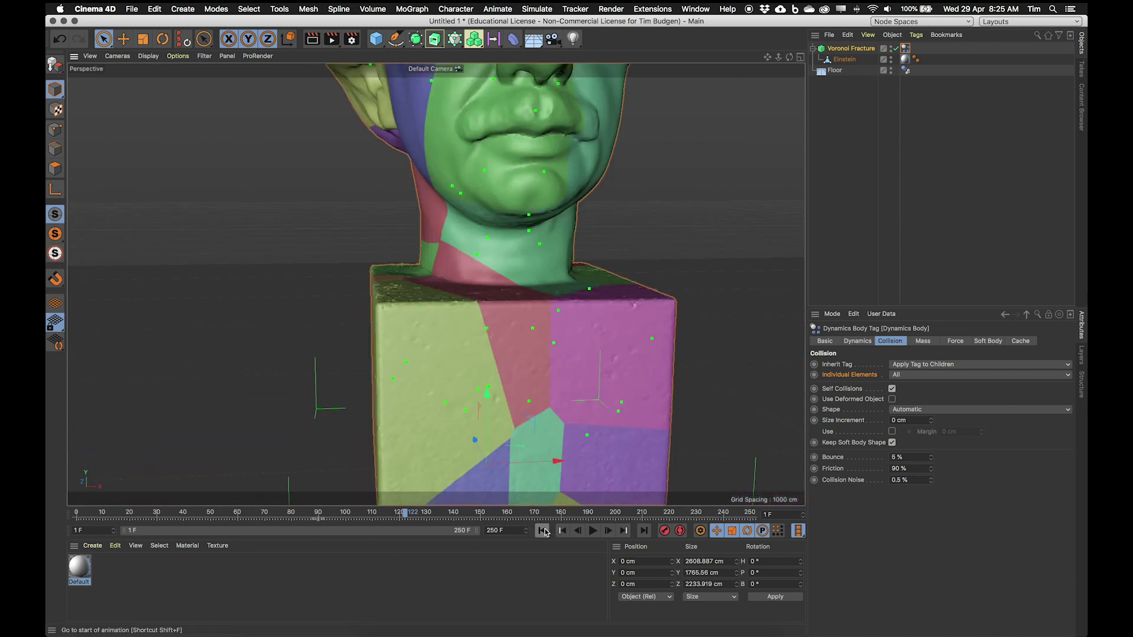
right_click_drag(553, 273, 451, 256, "alt")
middle_click_drag(524, 255, 519, 295, "alt")
right_click_drag(582, 301, 540, 298, "alt")
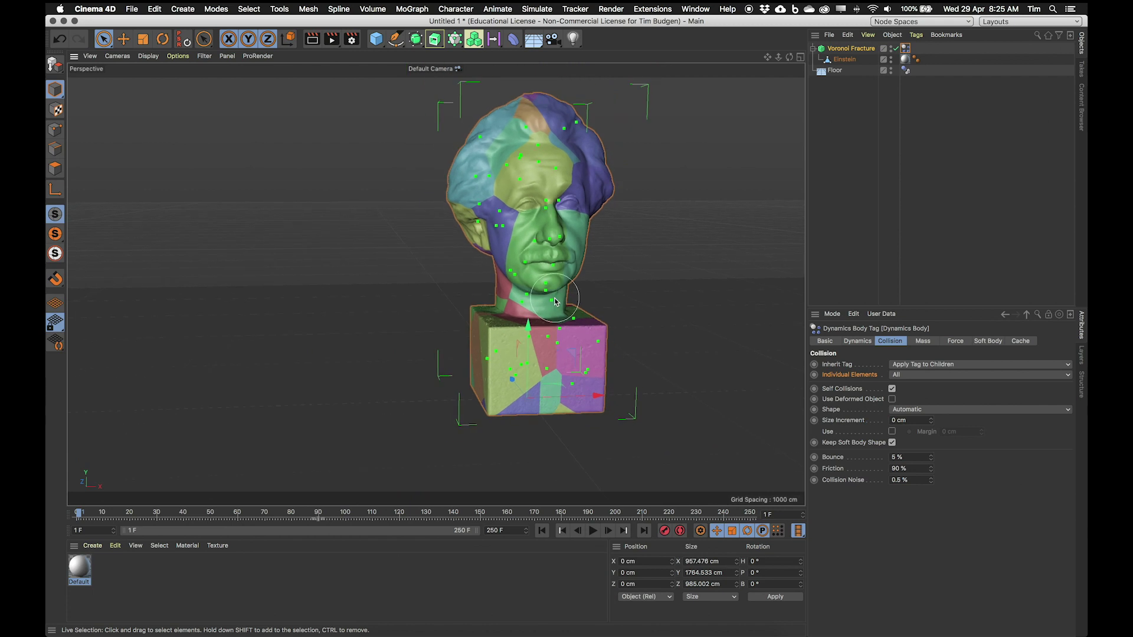
Enable Optimize and Close Holes in the Voronoi Fracture's object properties.
left_click(859, 47)
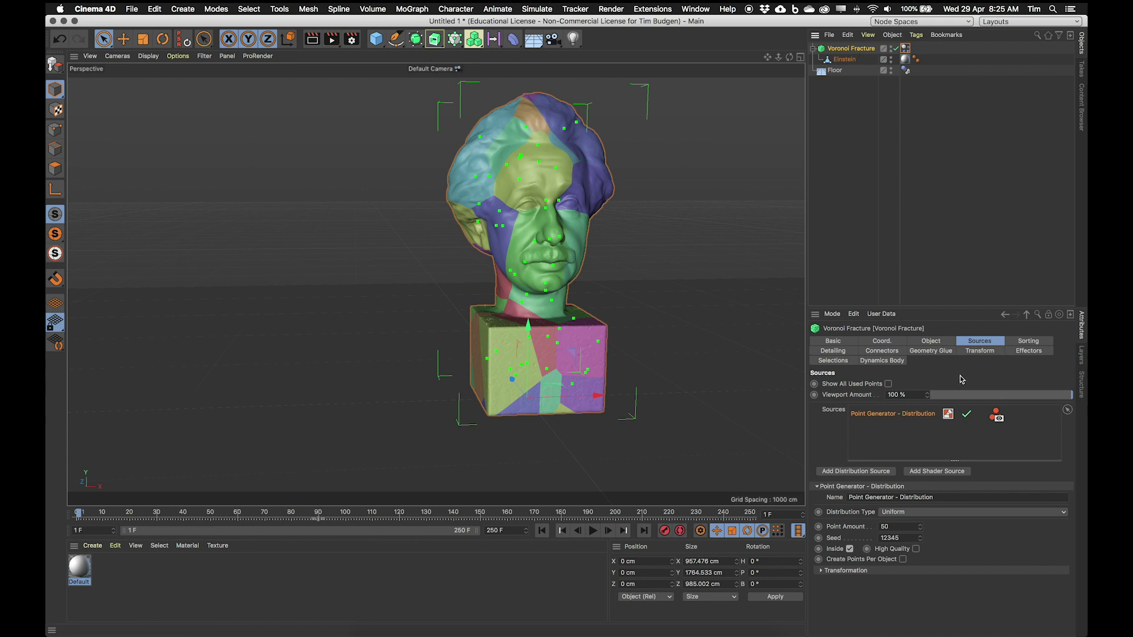
left_click(931, 342)
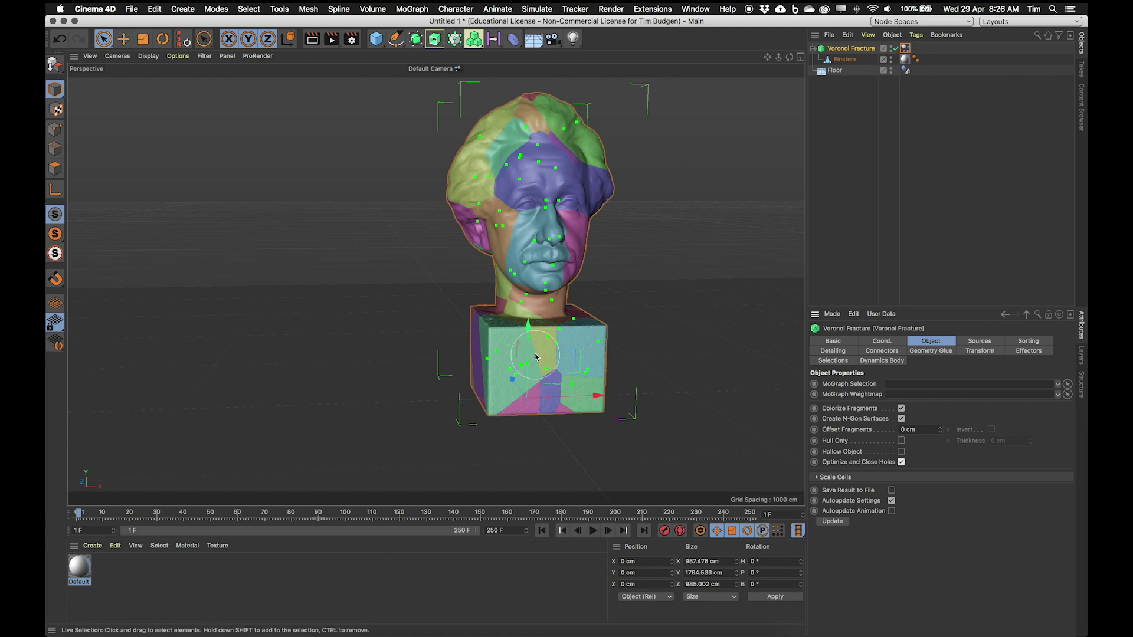
Play the simulation nearly to the end to check the fragments' closed surfaces, and return to the first frame.
left_click_drag(536, 357, 546, 346, "alt")
right_click_drag(545, 346, 557, 348, "alt")
middle_click_drag(557, 349, 537, 363, "alt")
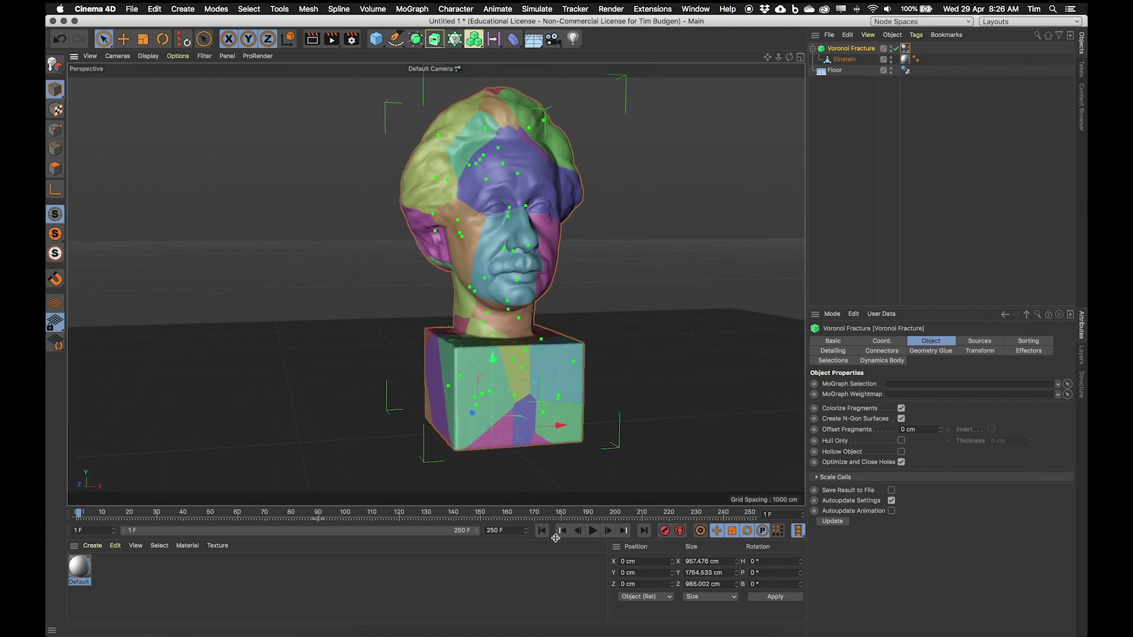
left_click(593, 530)
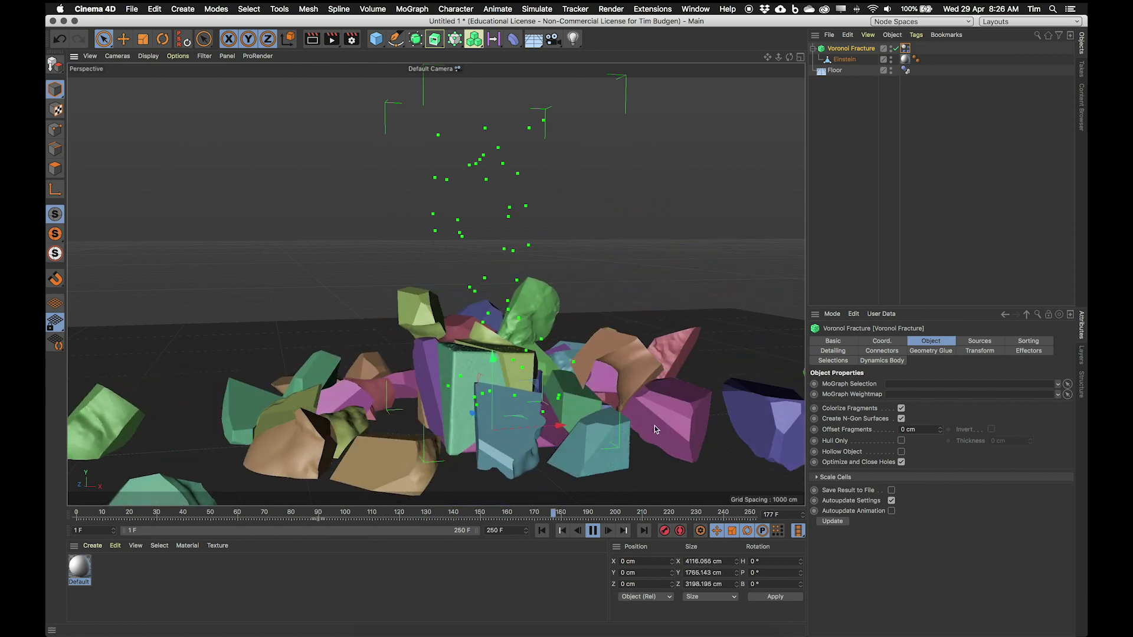
left_click(594, 531)
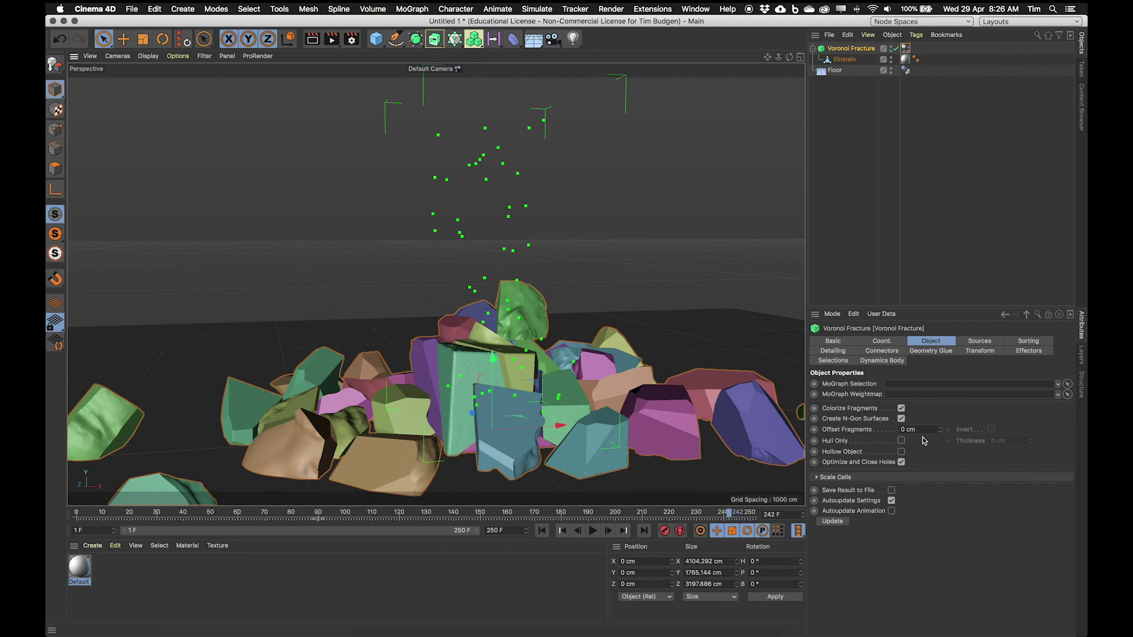
left_click(542, 531)
Replay the collapse from a wider view of the bust and floor, stop it, and return to the first frame.
left_click_drag(481, 352, 506, 354, "alt")
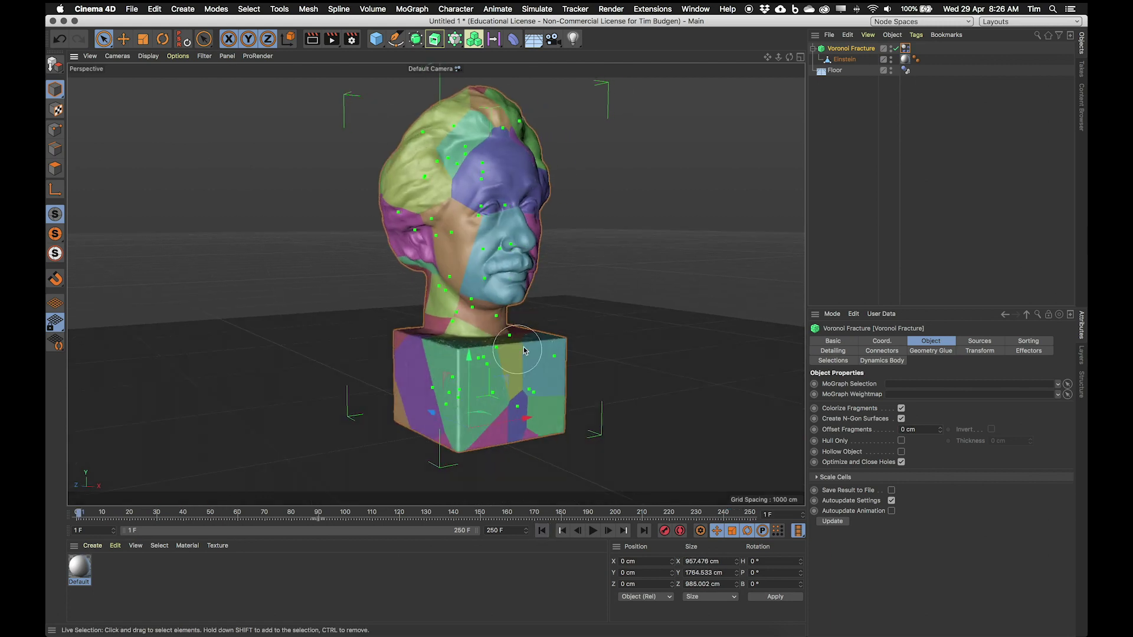
right_click_drag(507, 354, 437, 363, "alt")
left_click_drag(437, 363, 448, 367, "alt")
right_click_drag(445, 322, 413, 324, "alt")
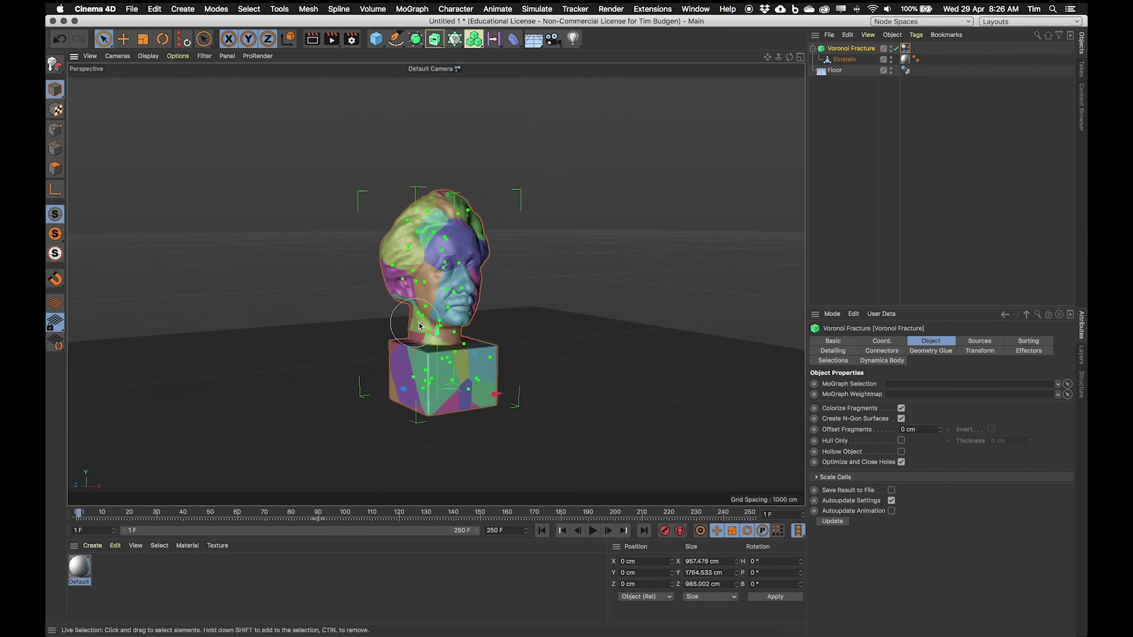
left_click(592, 531)
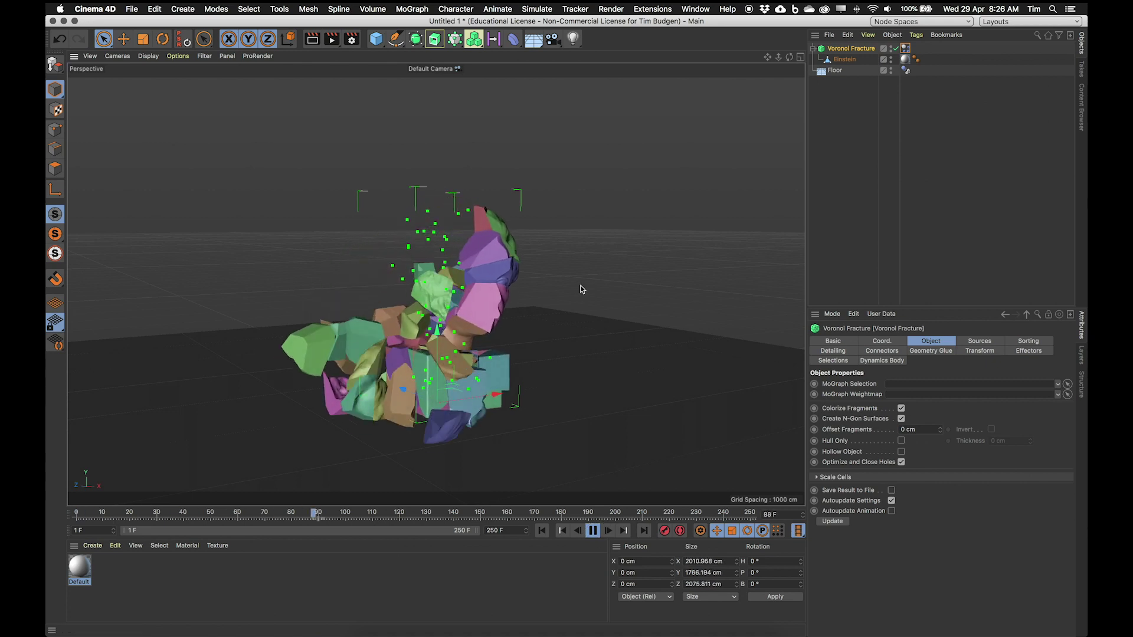
left_click(593, 531)
left_click(562, 531)
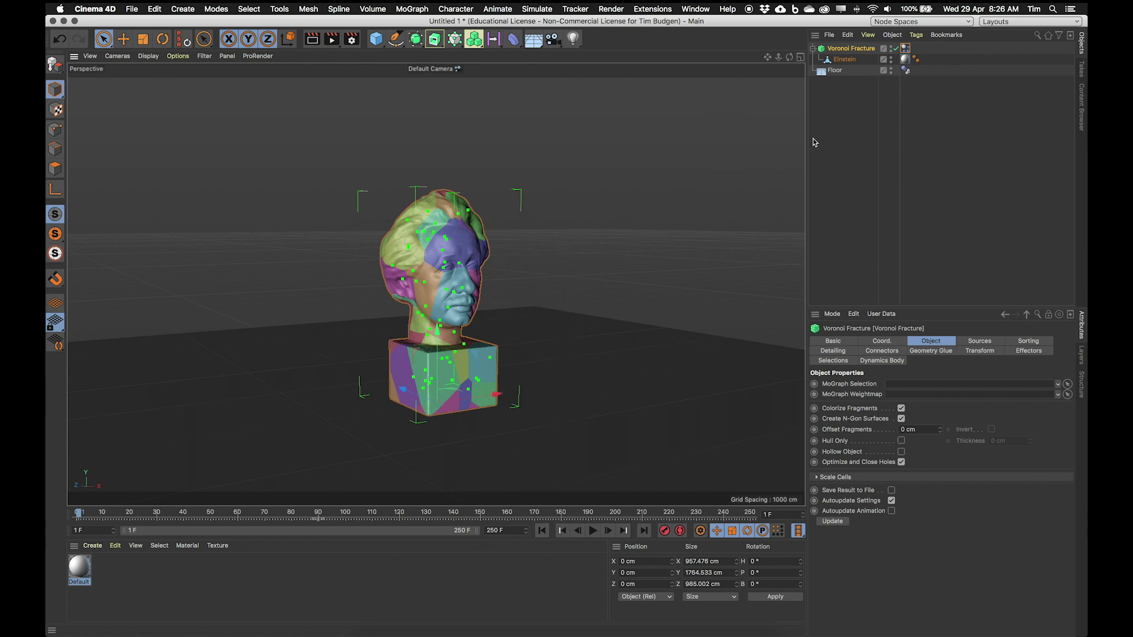
Set the dynamics trigger of the Voronoi Fracture's Rigid Body tag to On Collision.
left_click(907, 50)
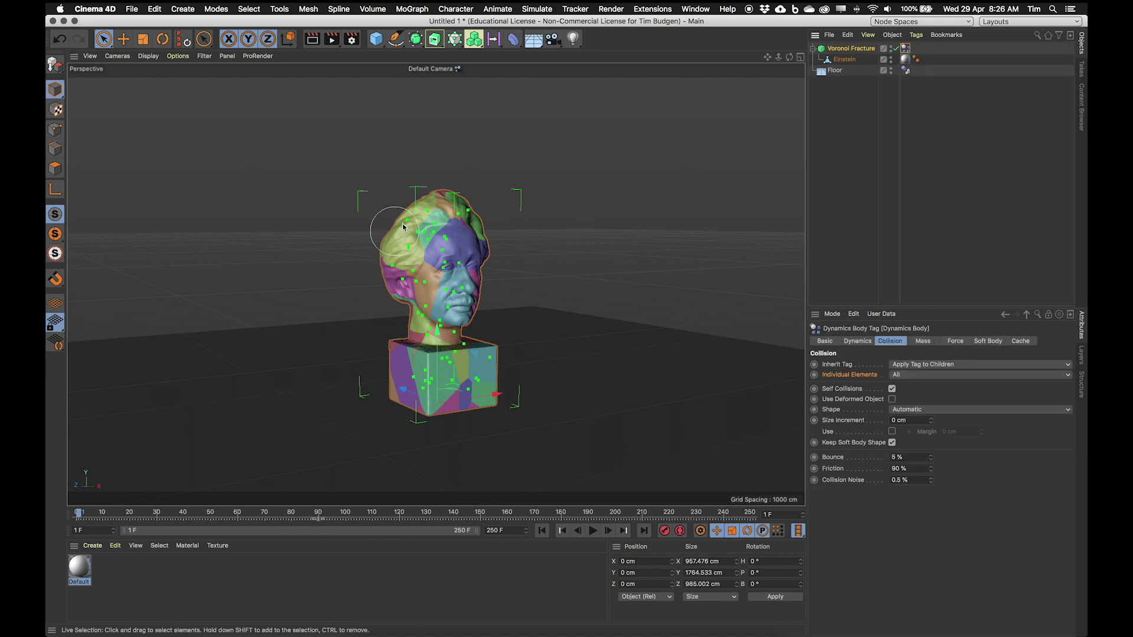
left_click(907, 47)
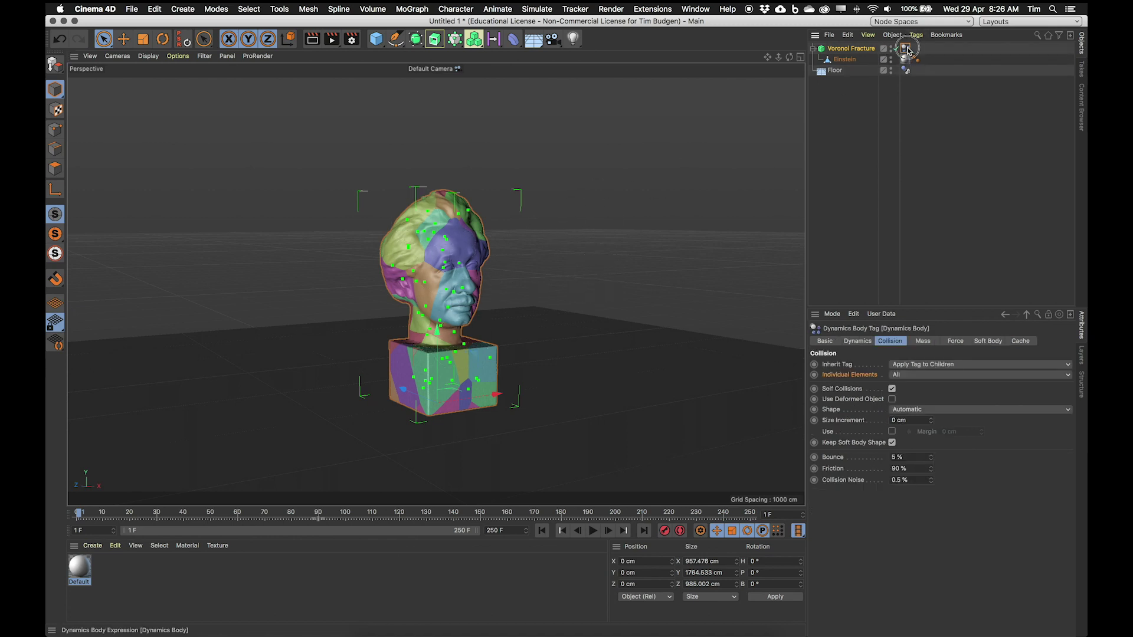
left_click(858, 341)
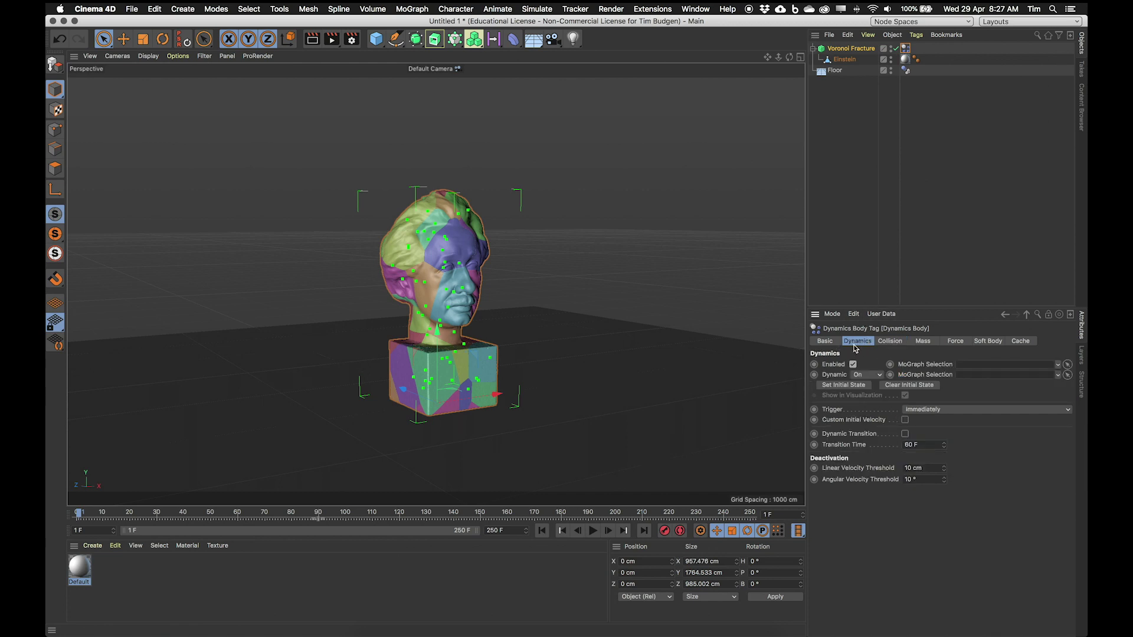
left_click(908, 410)
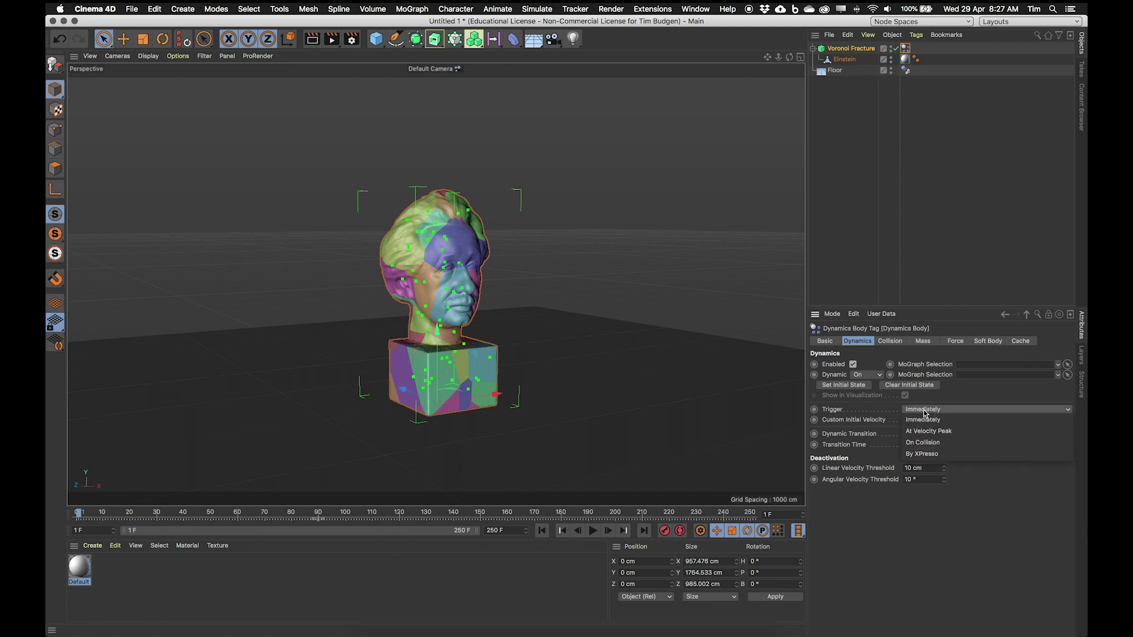
left_click(912, 434)
left_click(912, 410)
left_click(959, 420)
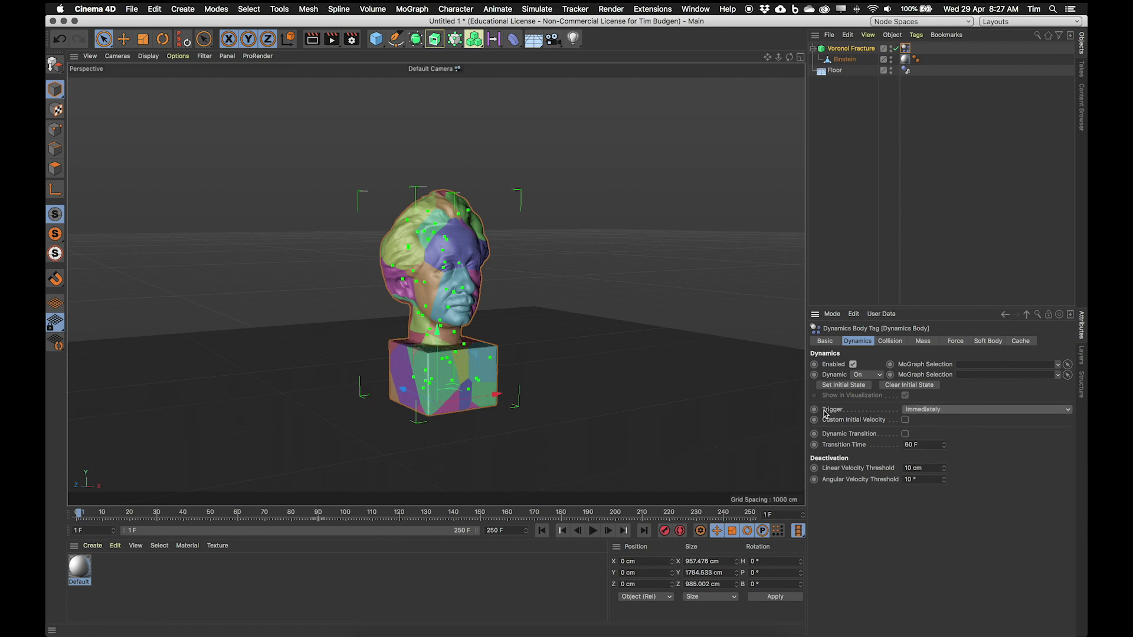
left_click(944, 411)
left_click(942, 447)
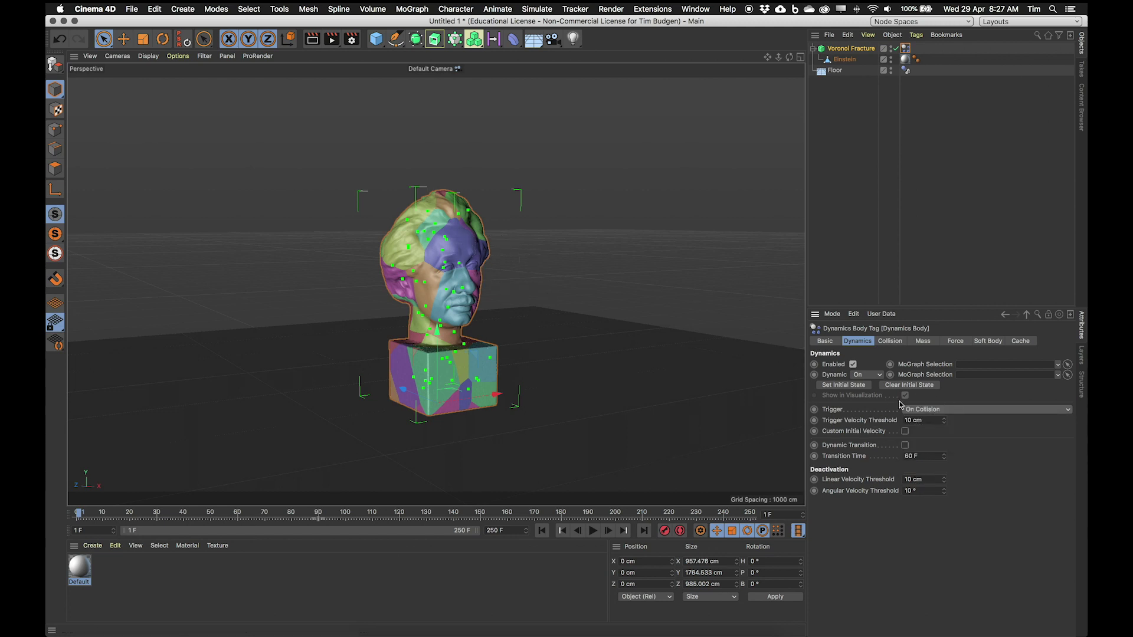
Create a sphere primitive in the scene.
left_click_drag(408, 367, 437, 281, "alt")
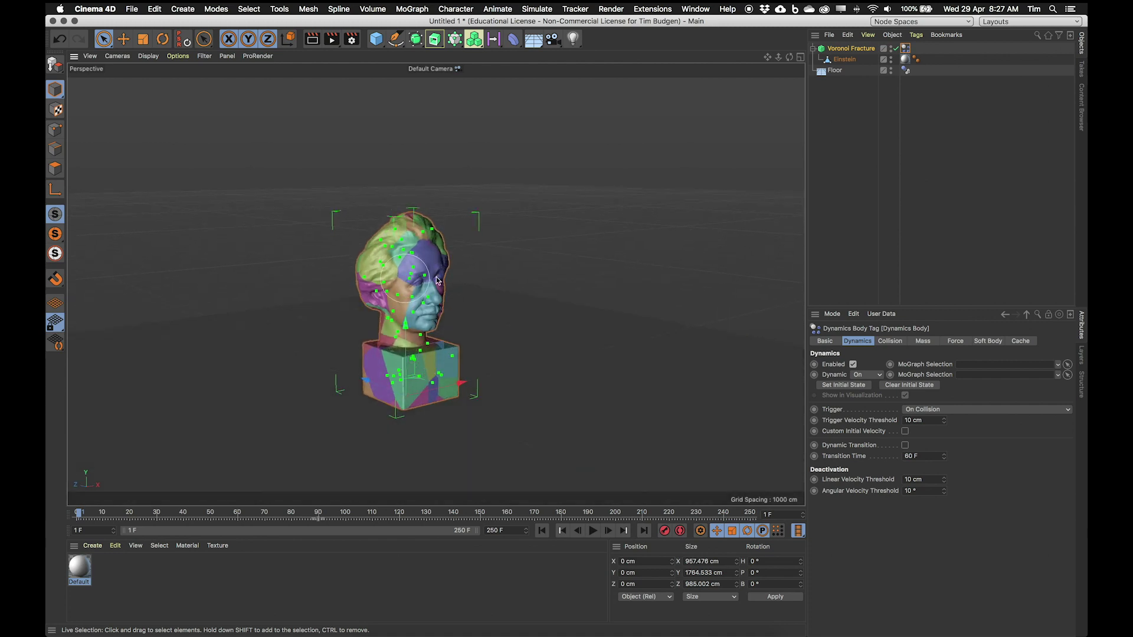
left_click(184, 11)
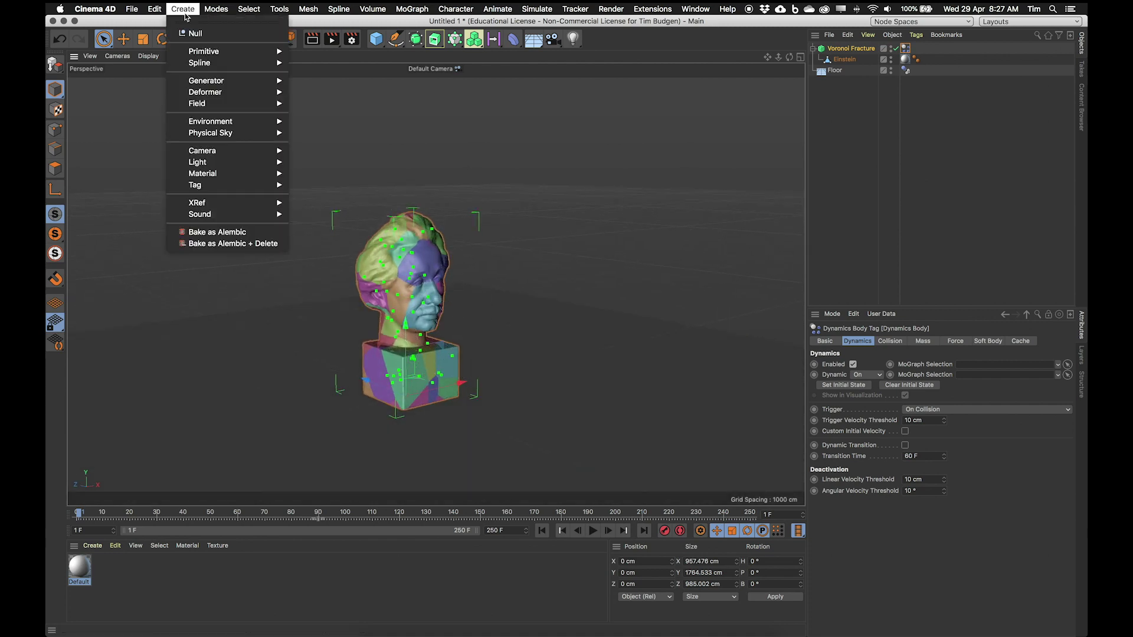
left_click(211, 52)
left_click(183, 9)
mouse_move(203, 48)
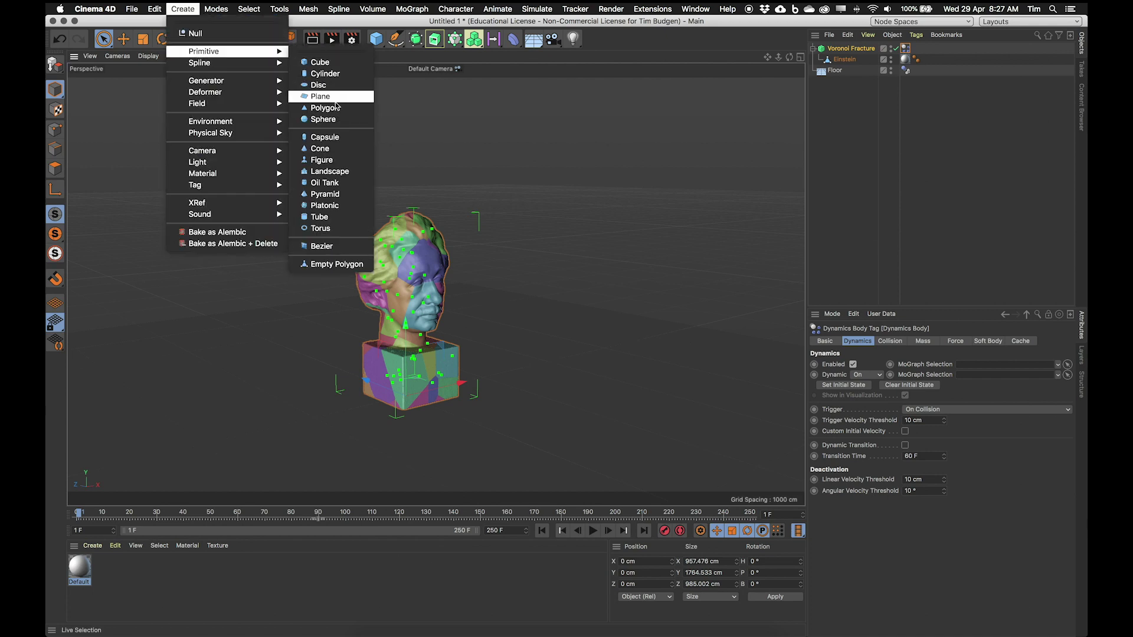
left_click(327, 116)
Move the sphere in front of the bust and above the floor, to about Y 1236 cm and Z -2192 cm.
left_click_drag(371, 384, 499, 428)
left_click(123, 38)
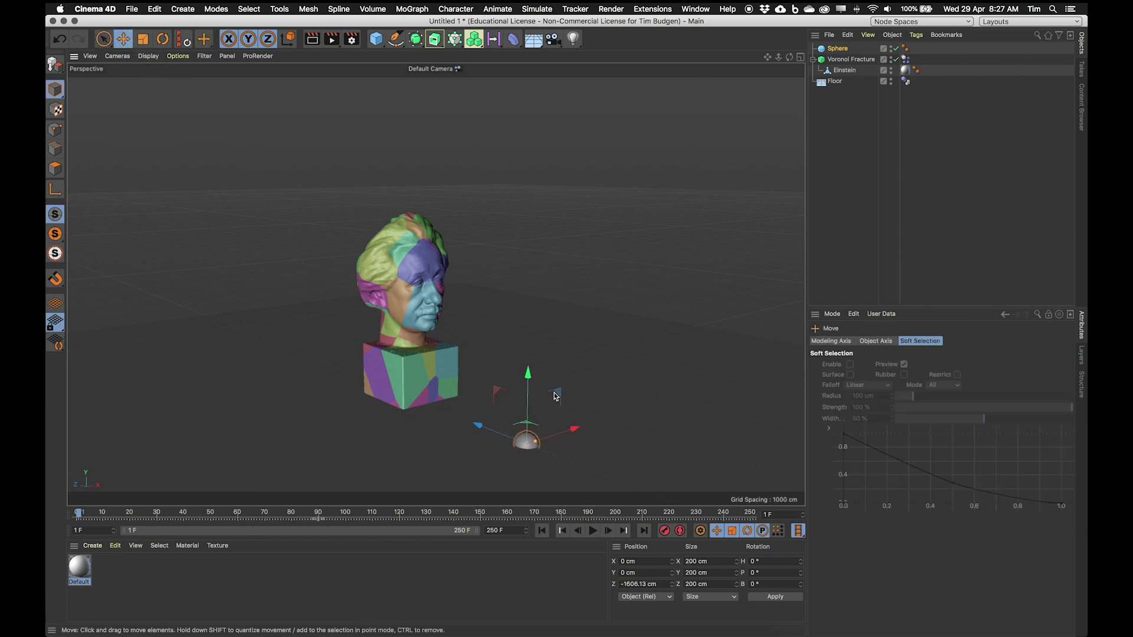
left_click_drag(527, 374, 545, 220)
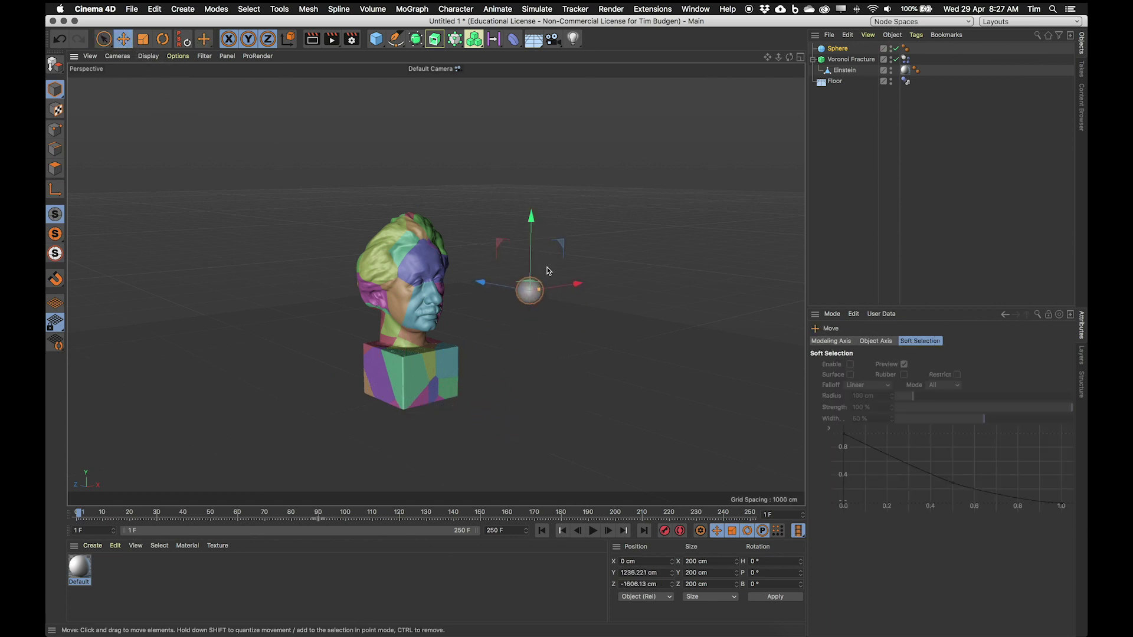
left_click_drag(501, 323, 535, 337, "alt")
left_click_drag(600, 321, 674, 345)
middle_click_drag(674, 329, 568, 307, "alt")
mouse_move(502, 316)
left_mouse_down("alt")
mouse_move(448, 328)
mouse_move(483, 325)
left_mouse_up("alt")
left_click_drag(276, 307, 309, 294, "alt")
middle_click_drag(349, 300, 436, 252, "alt")
left_click_drag(434, 253, 408, 293, "alt")
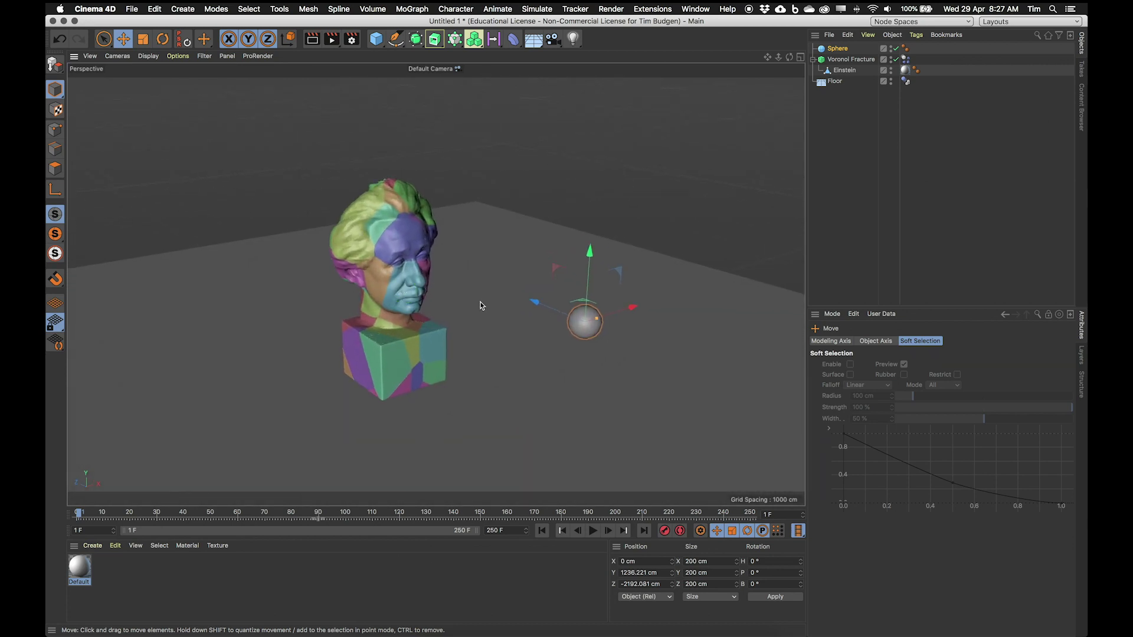
Add a Rigid Body simulation tag to the sphere and give it a custom initial linear velocity of 5000 cm along Z.
left_click(842, 52)
left_click(916, 35)
mouse_move(965, 146)
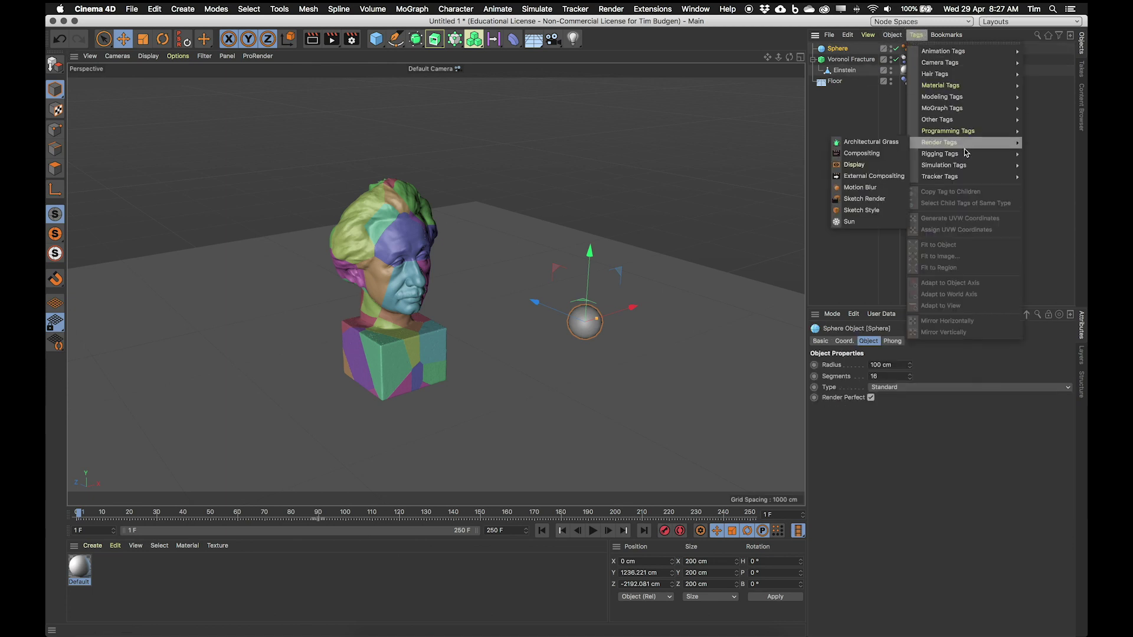
mouse_move(947, 166)
left_click(1034, 167)
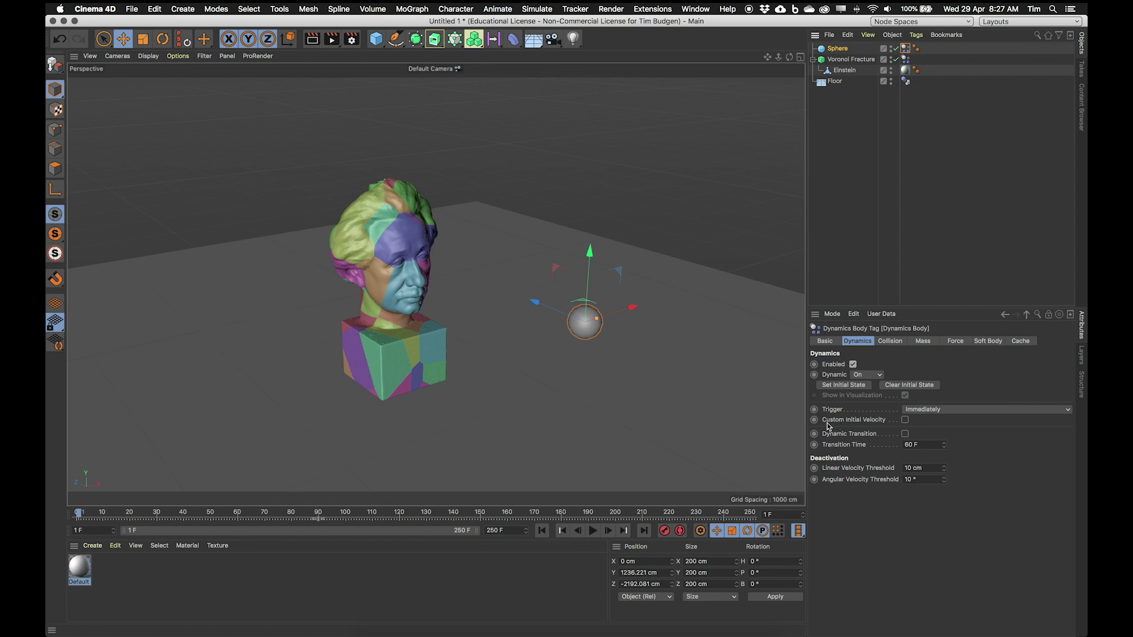
left_click(906, 420)
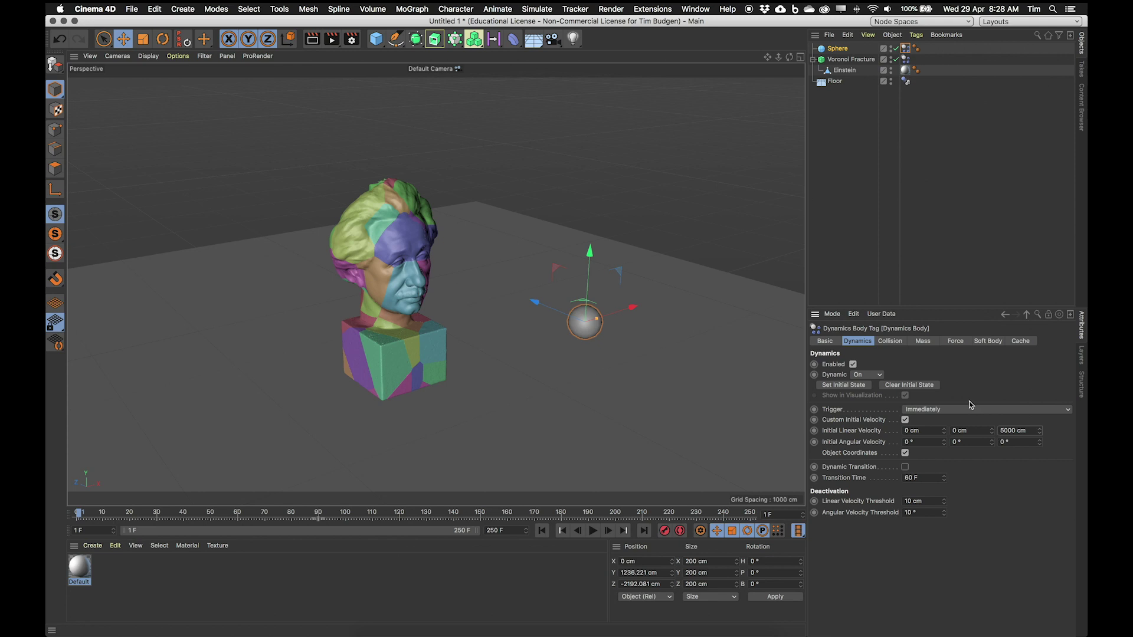
Replay the simulation several times from the first frame to examine the sphere's impact on the bust, and rewind.
left_click(543, 532)
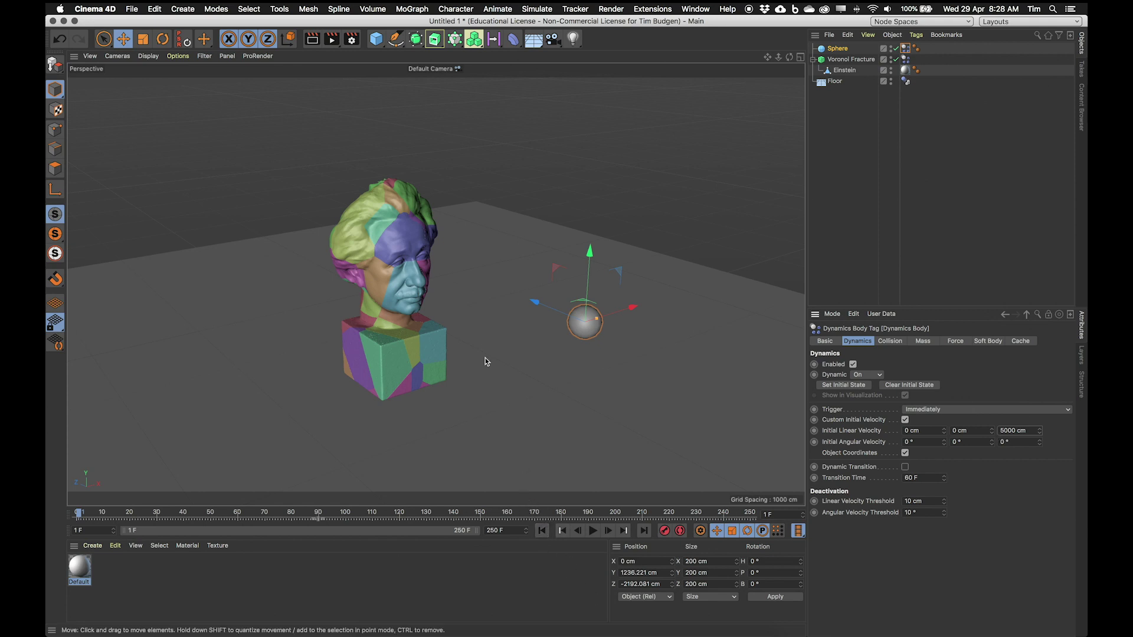
left_click(593, 530)
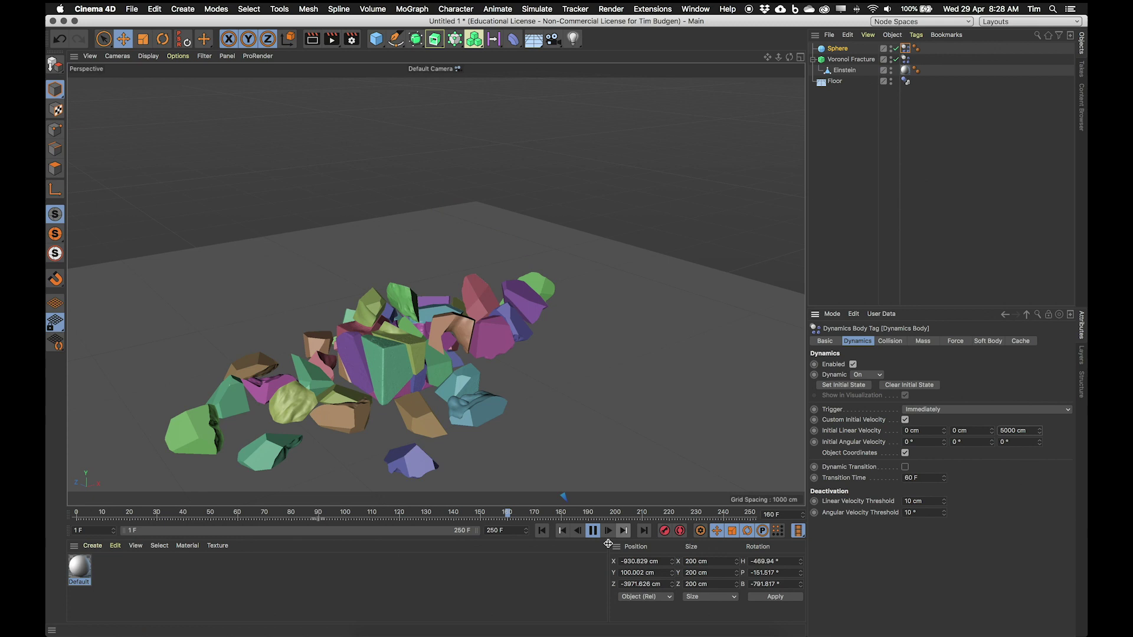
left_click(593, 530)
left_click(541, 530)
left_click(593, 530)
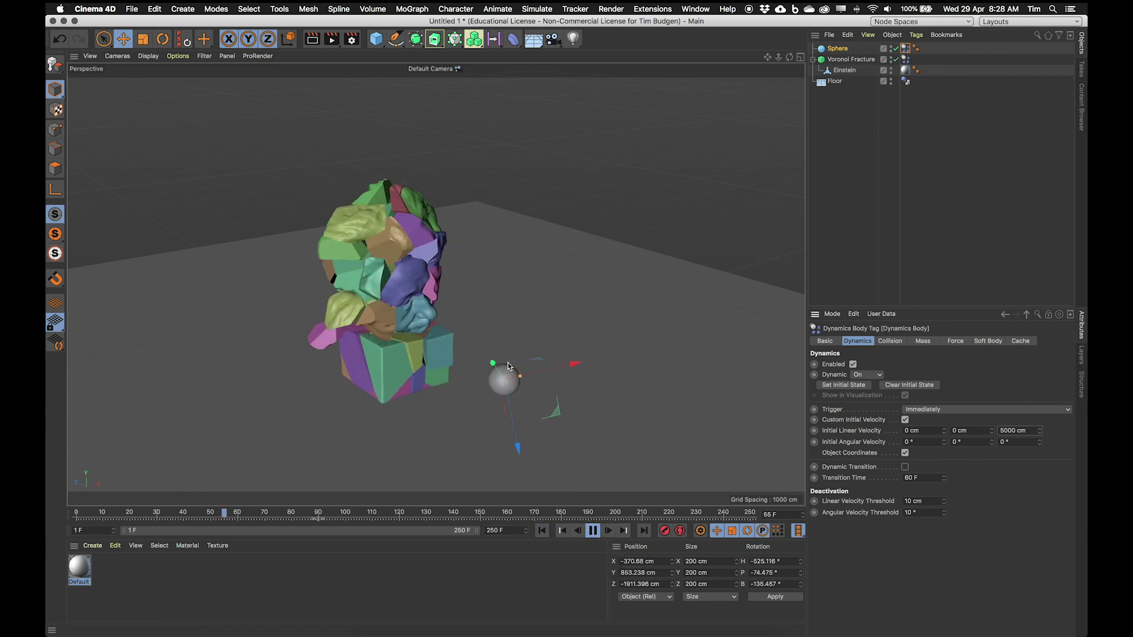
left_click(592, 531)
left_click(554, 531)
left_click_drag(526, 397, 479, 355, "alt")
left_click(592, 531)
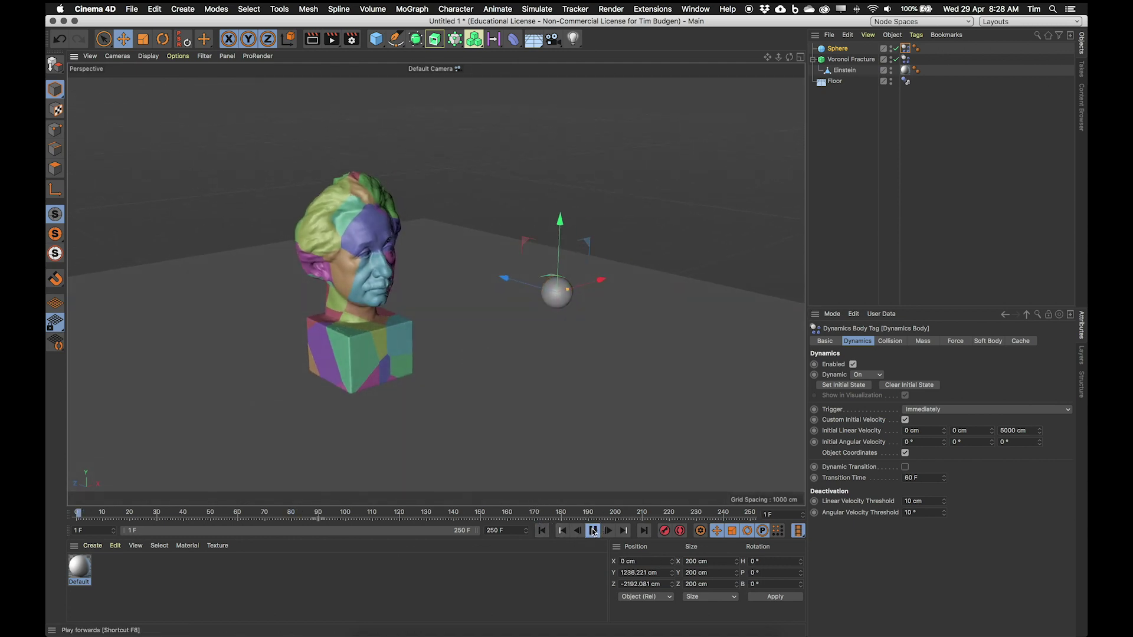
left_click(593, 531)
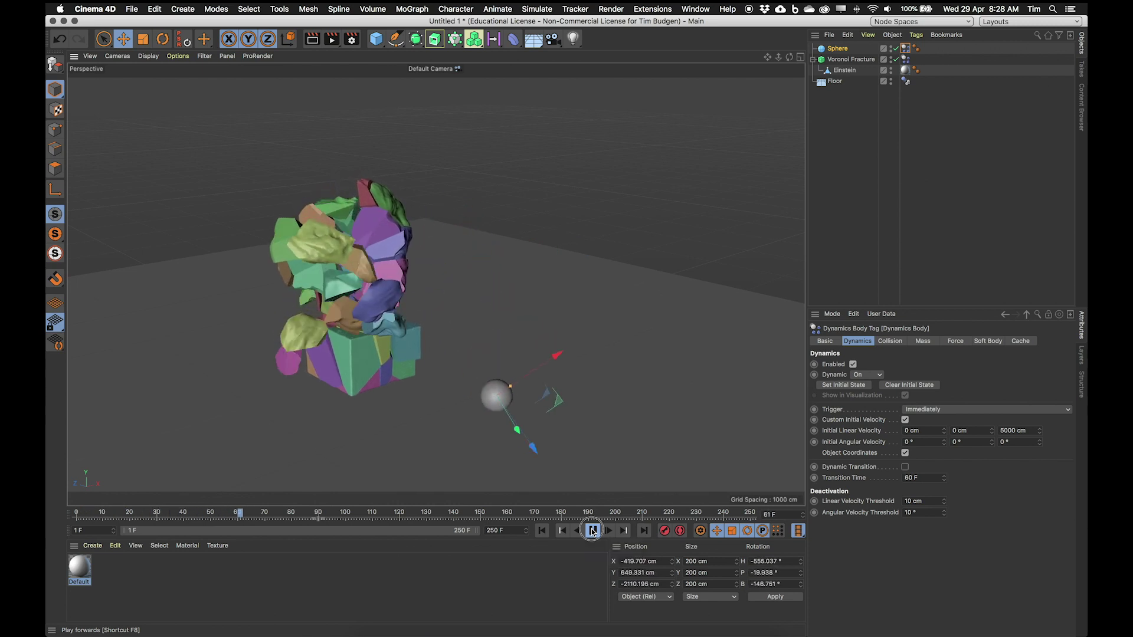
left_click(541, 530)
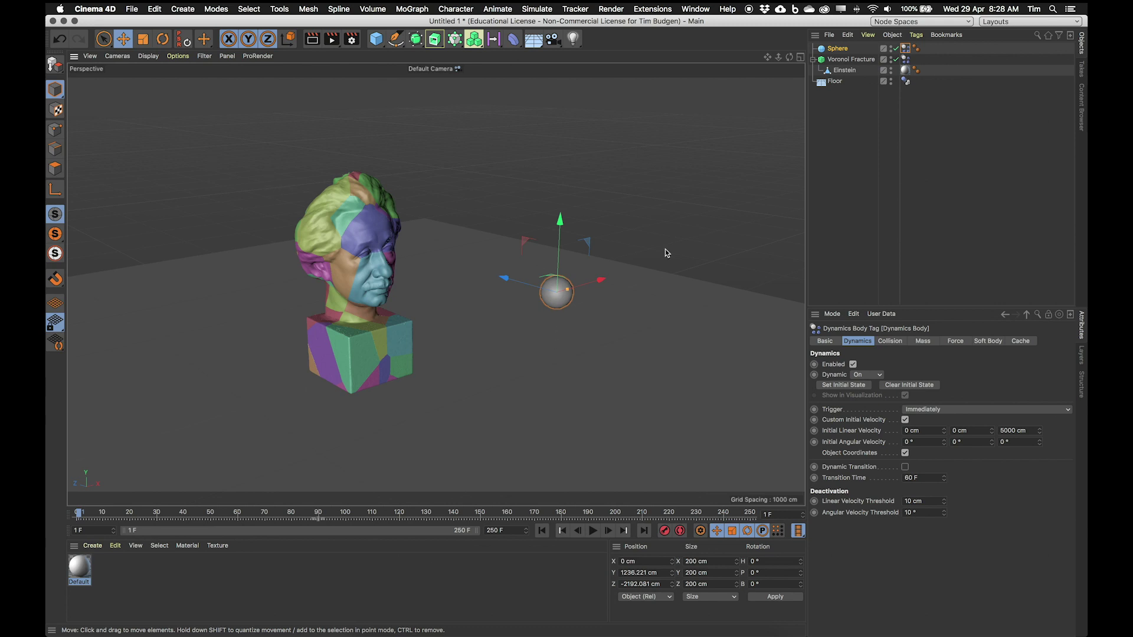
Set the mass of the sphere's Rigid Body tag to use Custom Density with a density of 10.
left_click(839, 49)
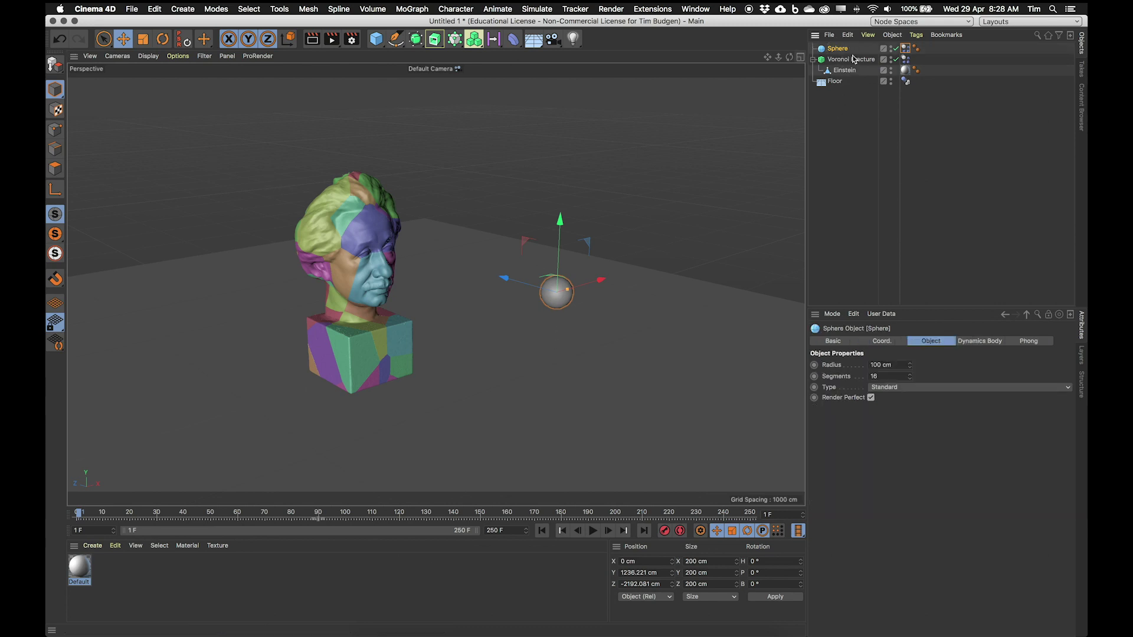
left_click(906, 50)
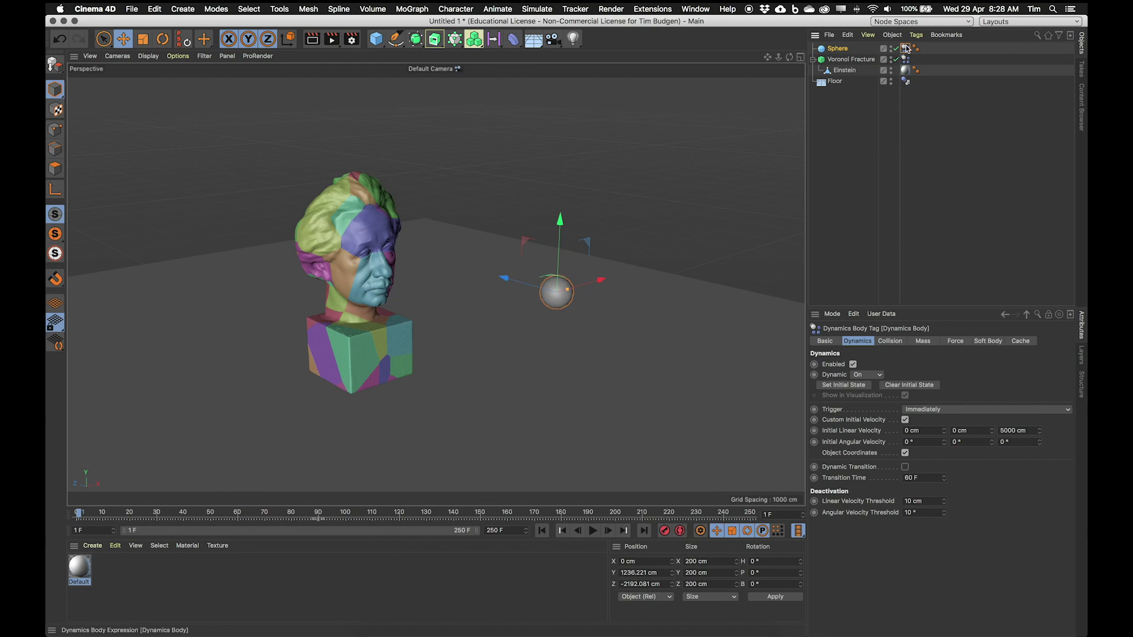
left_click(924, 342)
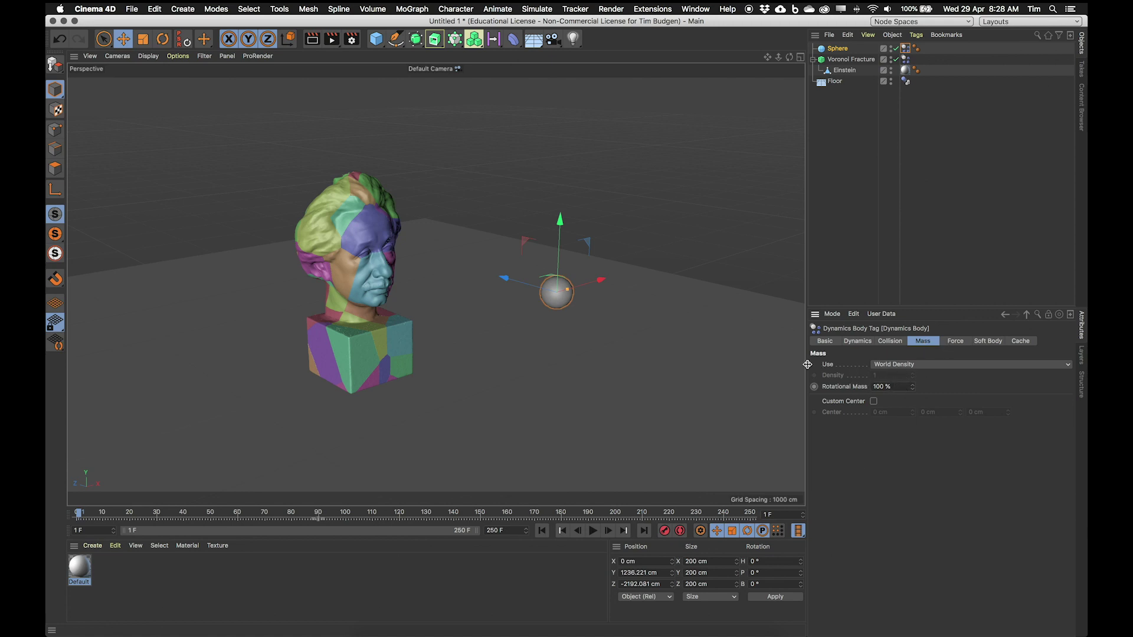
left_click(943, 363)
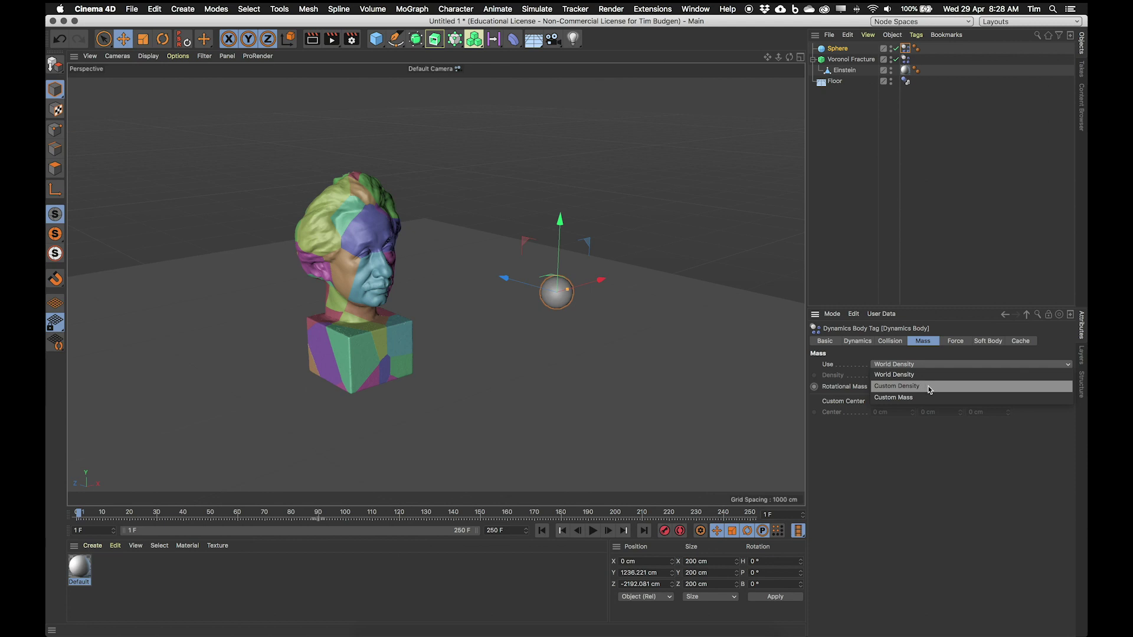
left_click(929, 388)
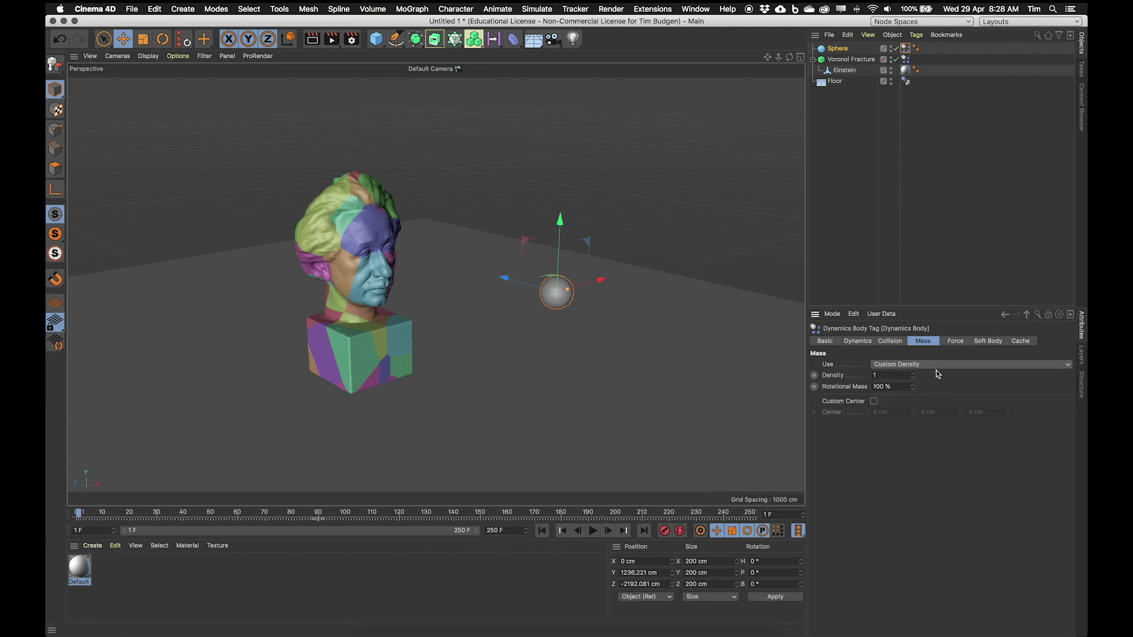
left_click(935, 369)
left_click(933, 352)
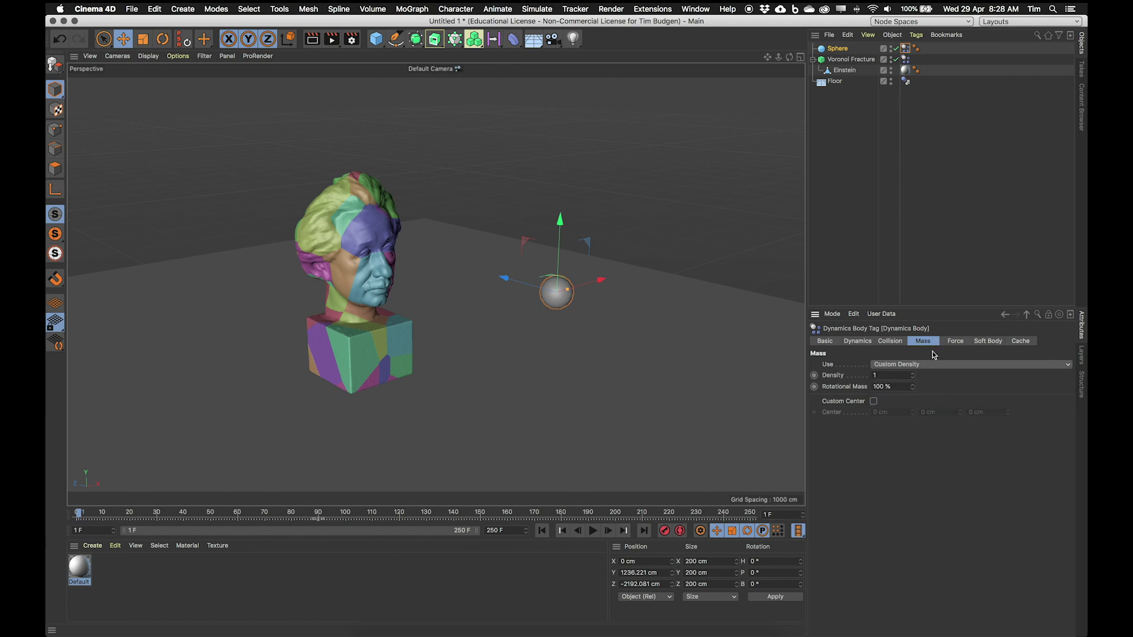
left_click(893, 375)
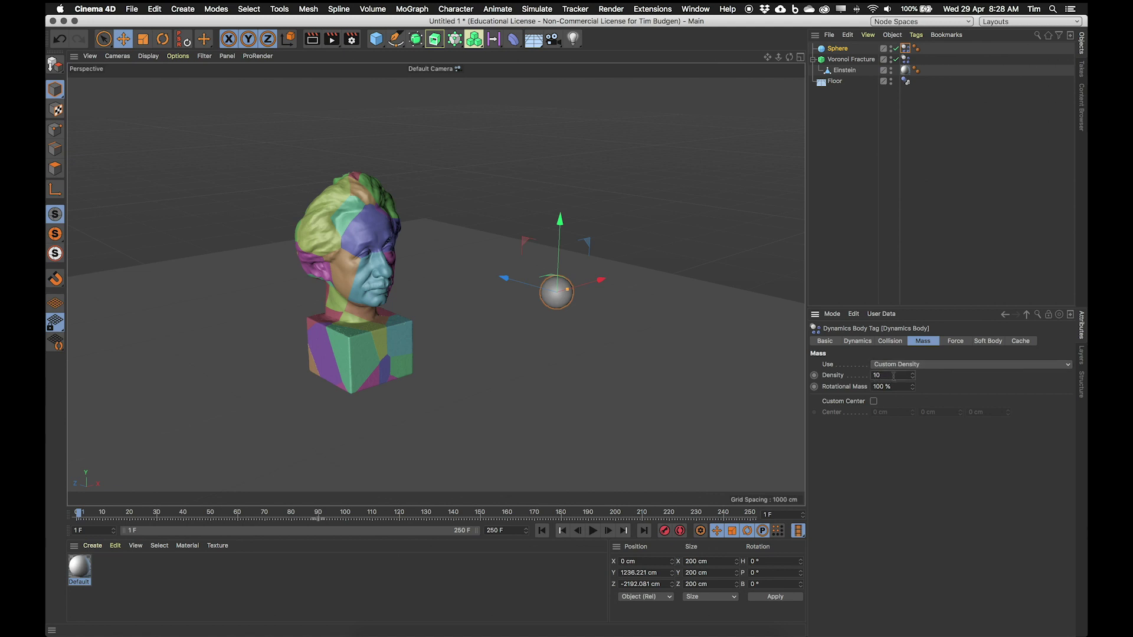
Test the impact from the first frame, rewind, and raise the sphere's custom density to 100.
left_click(542, 532)
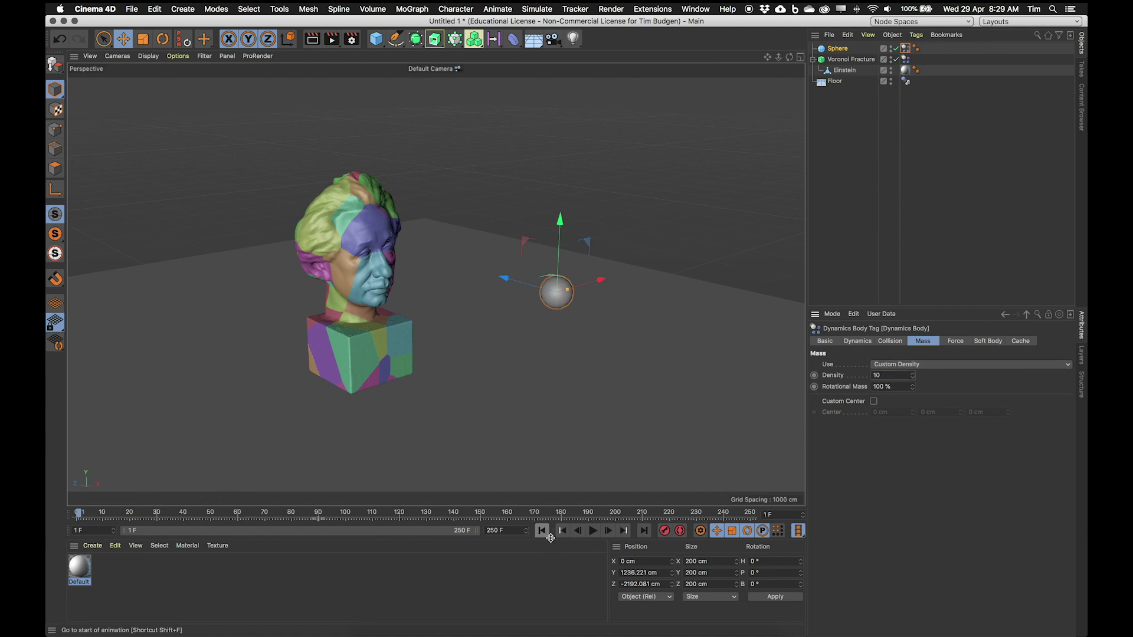
left_click(593, 531)
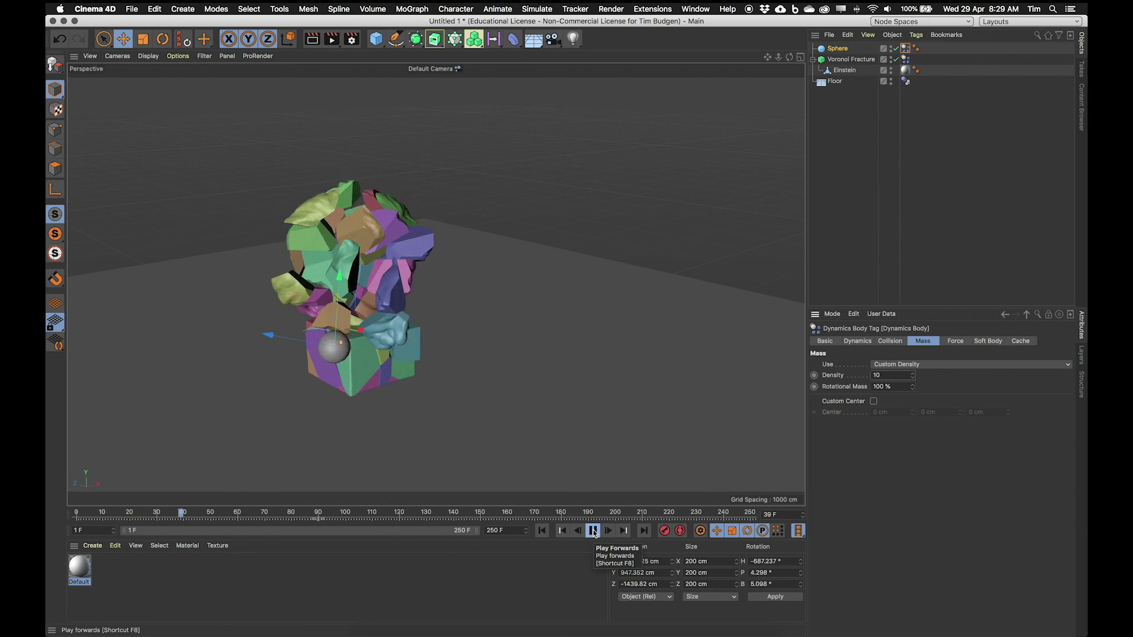
left_click(593, 531)
left_click(542, 531)
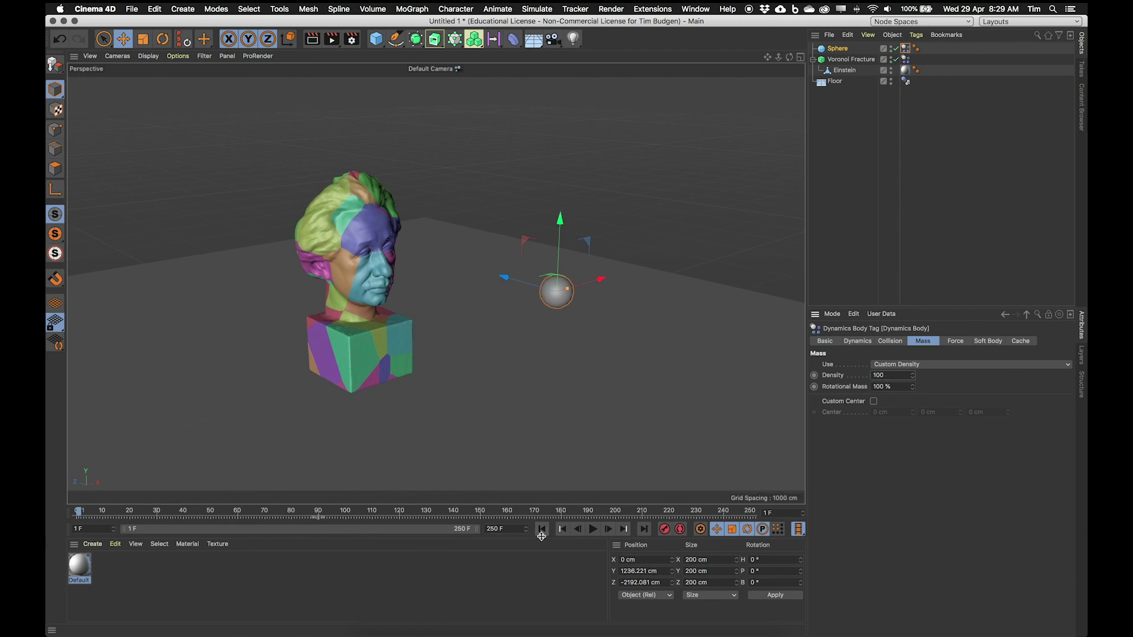
Play the impact from two viewing angles, rewind, and raise the sphere's custom density to 500.
left_click(593, 530)
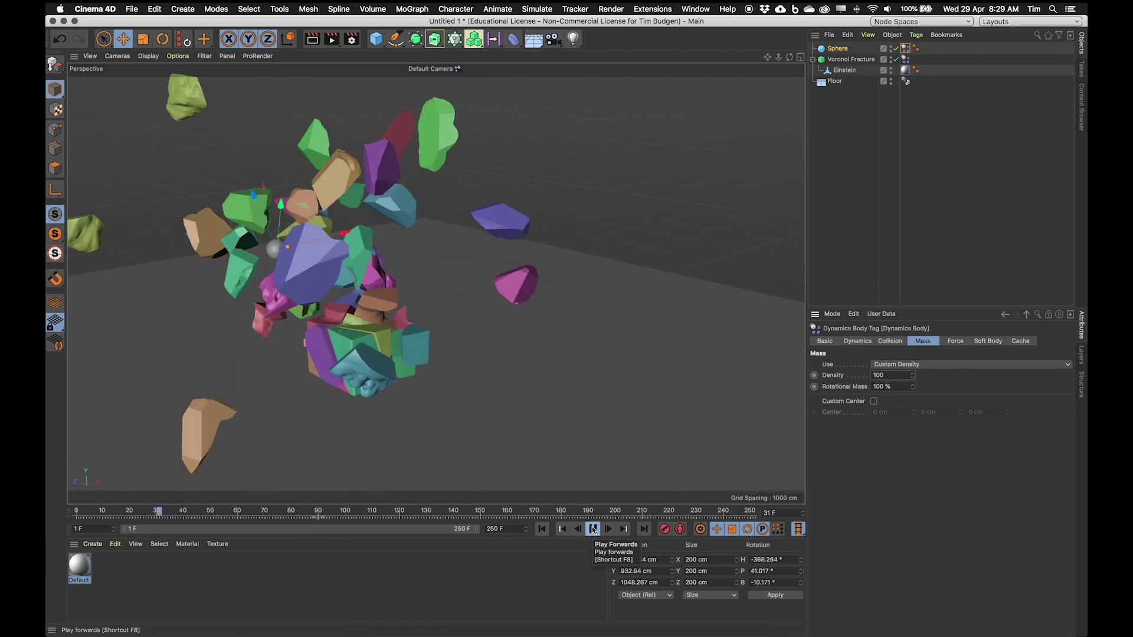
left_click(593, 530)
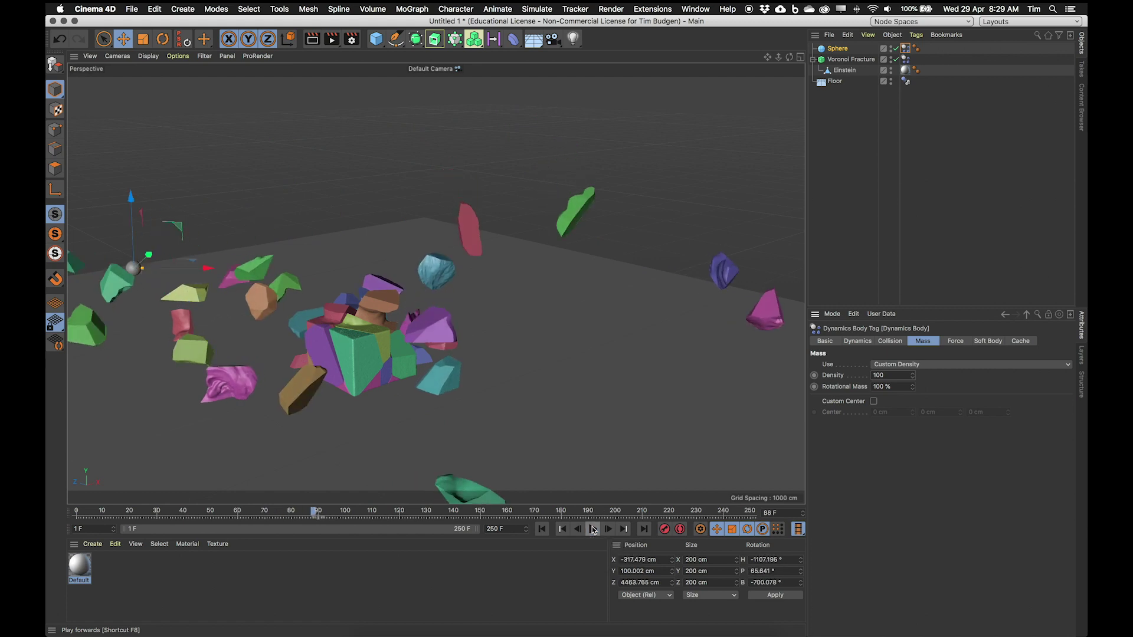
left_click(542, 529)
left_click_drag(455, 405, 529, 387, "alt")
left_click(592, 530)
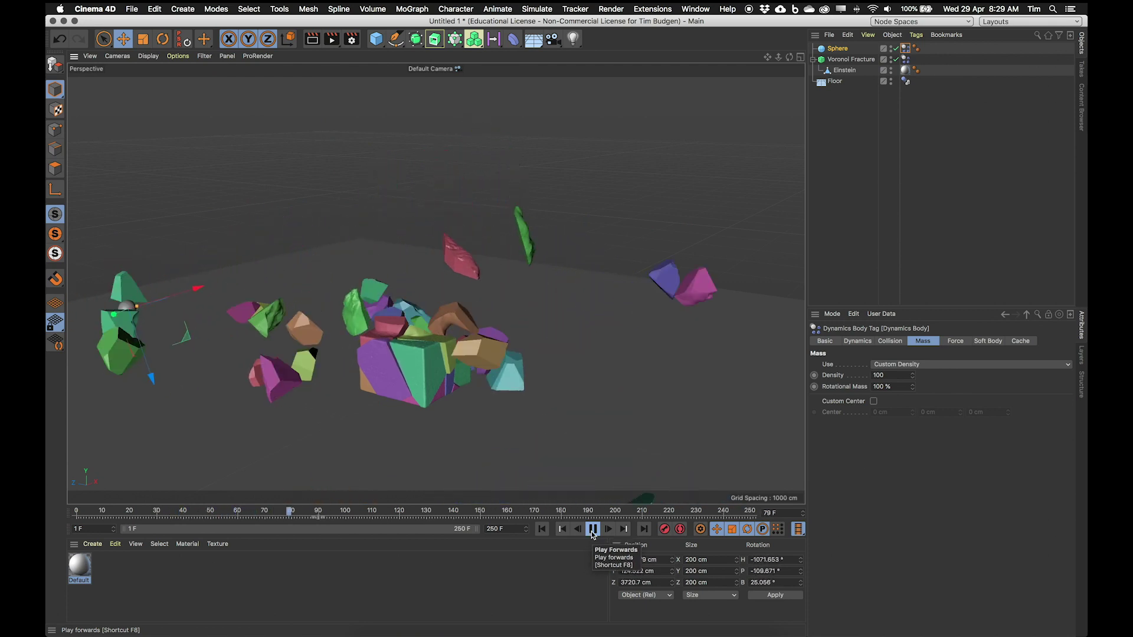
left_click(592, 530)
left_click(543, 527)
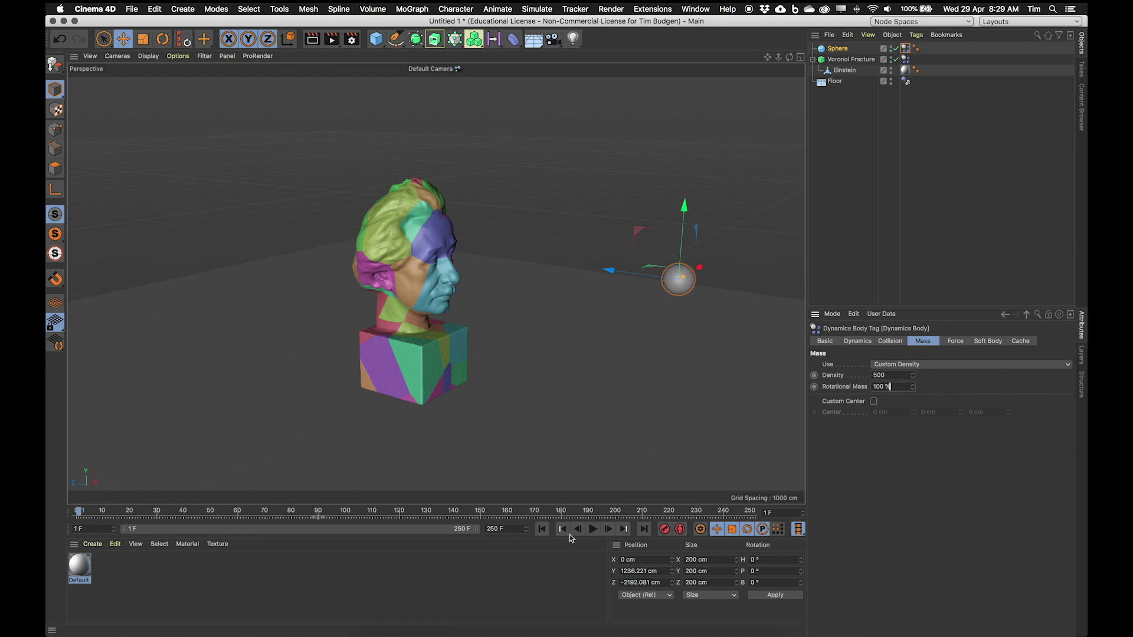
Play the simulation with the density of 500, examine how the fragments scatter, and rewind to the start.
left_click(593, 529)
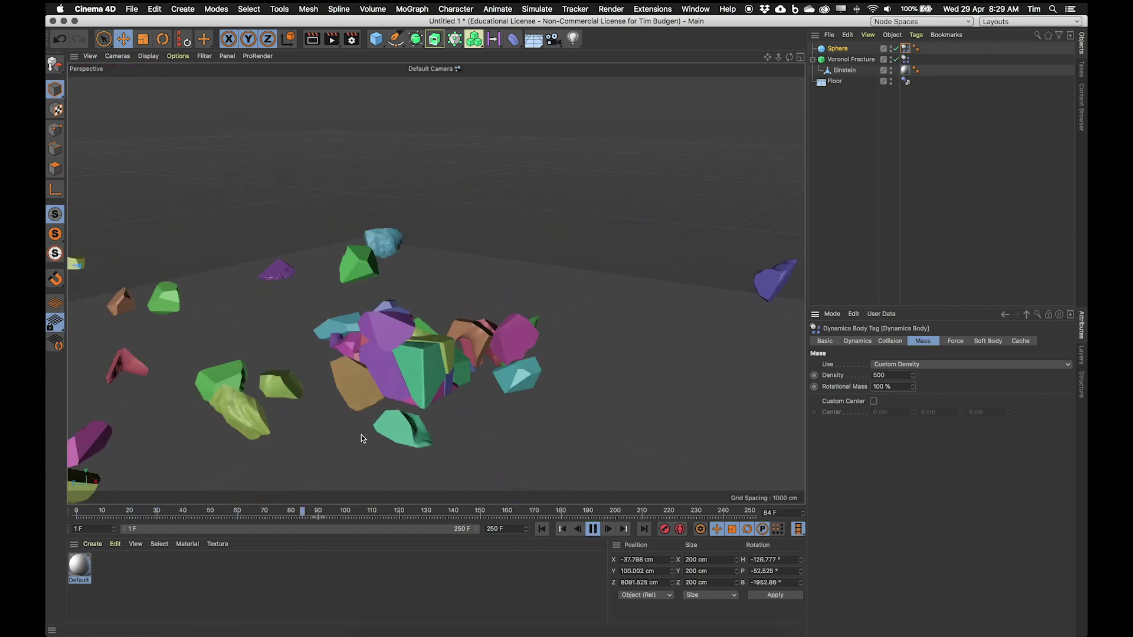
left_click_drag(451, 349, 422, 354, "alt")
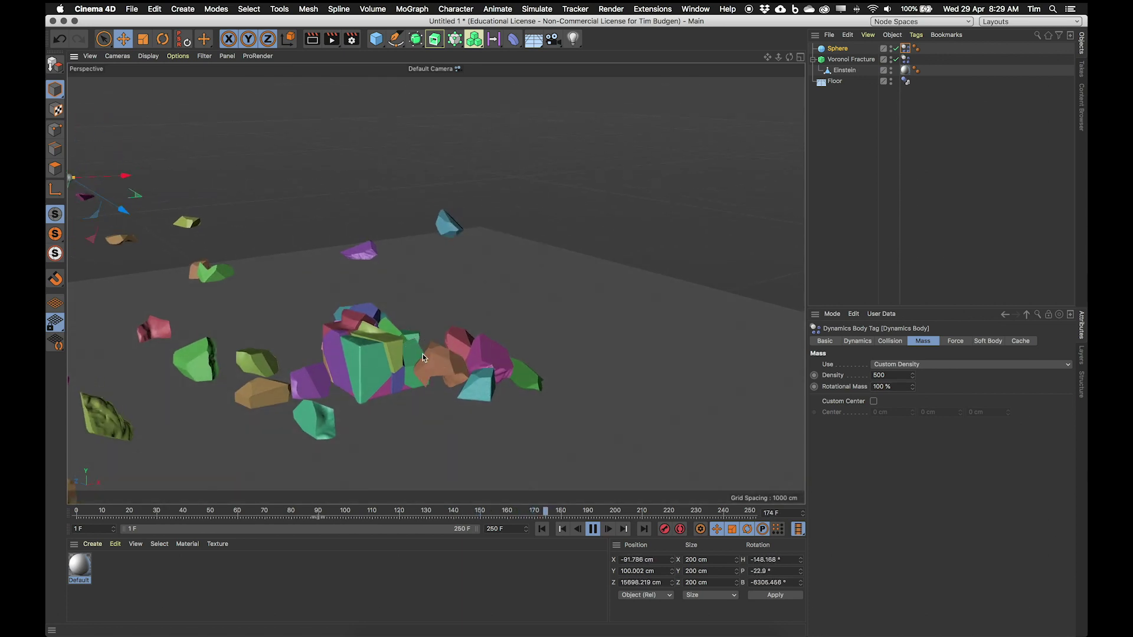
left_click(593, 529)
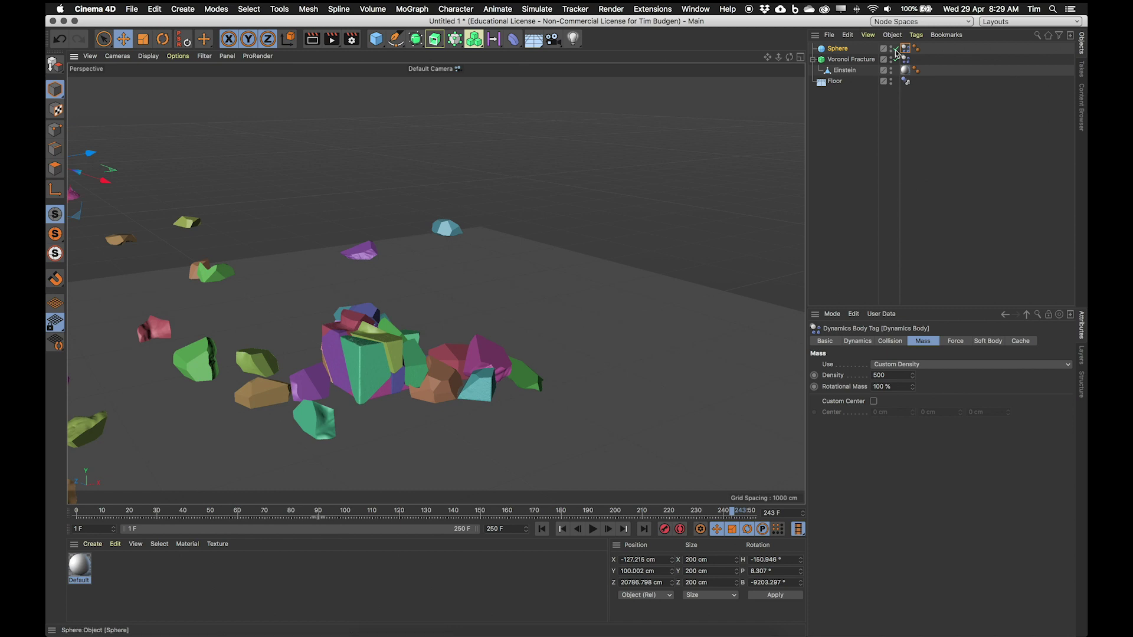
left_click(542, 529)
Set the point amount of the Voronoi Fracture's distribution source to 75.
left_click(851, 59)
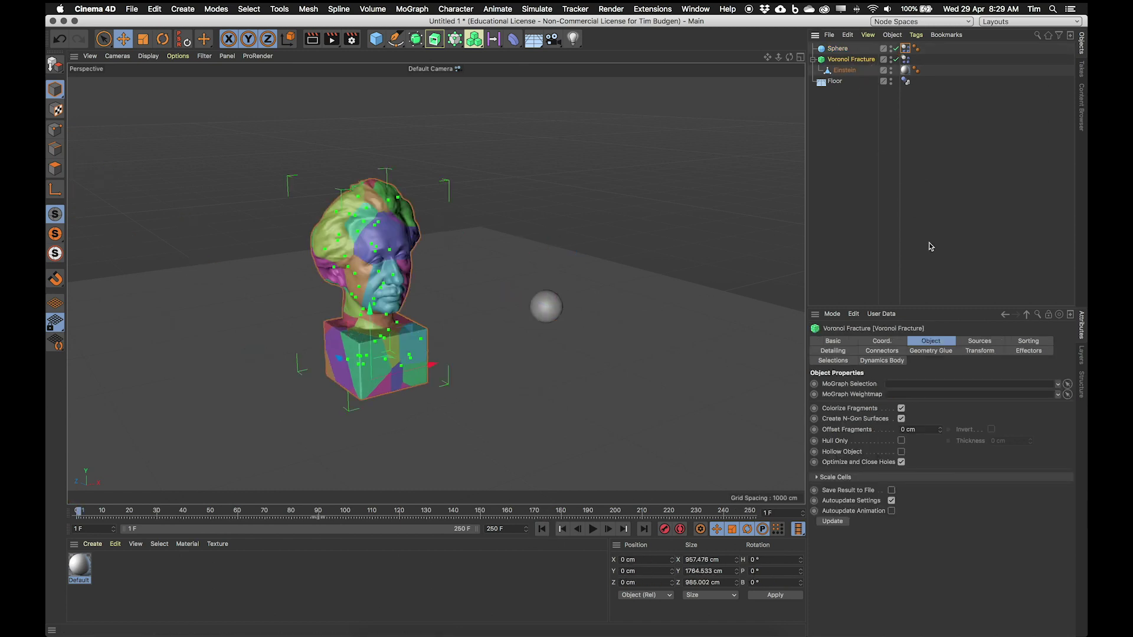
left_click(980, 341)
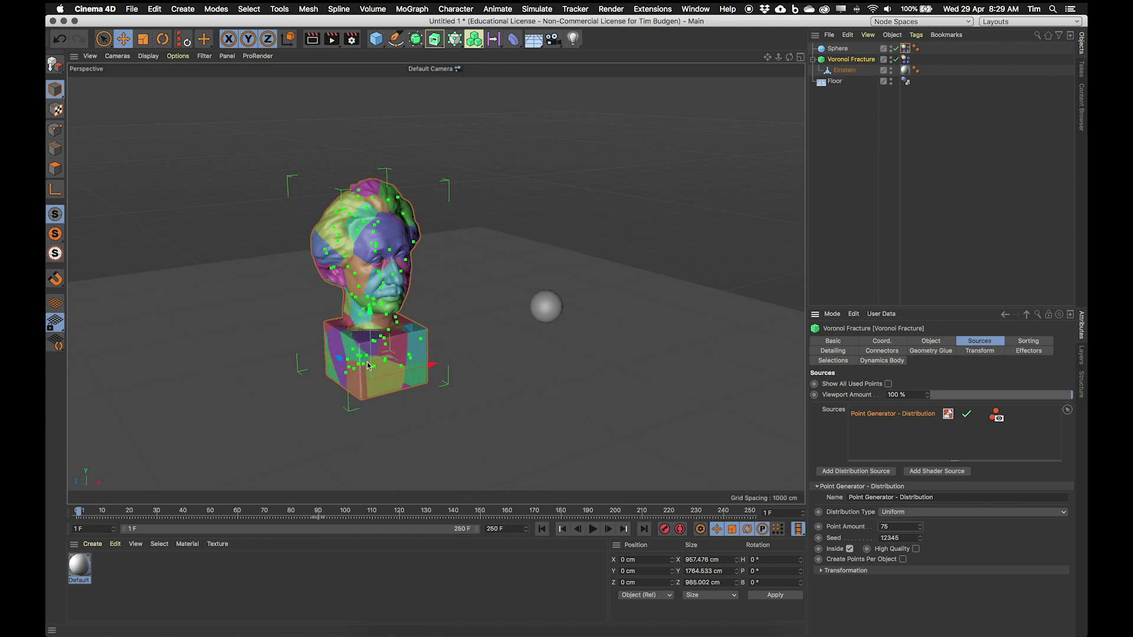
Play the simulation with the 75-point fracture to check the smaller fragments, and rewind to the start.
left_click_drag(408, 375, 412, 328, "alt")
left_click(540, 529)
left_click(593, 529)
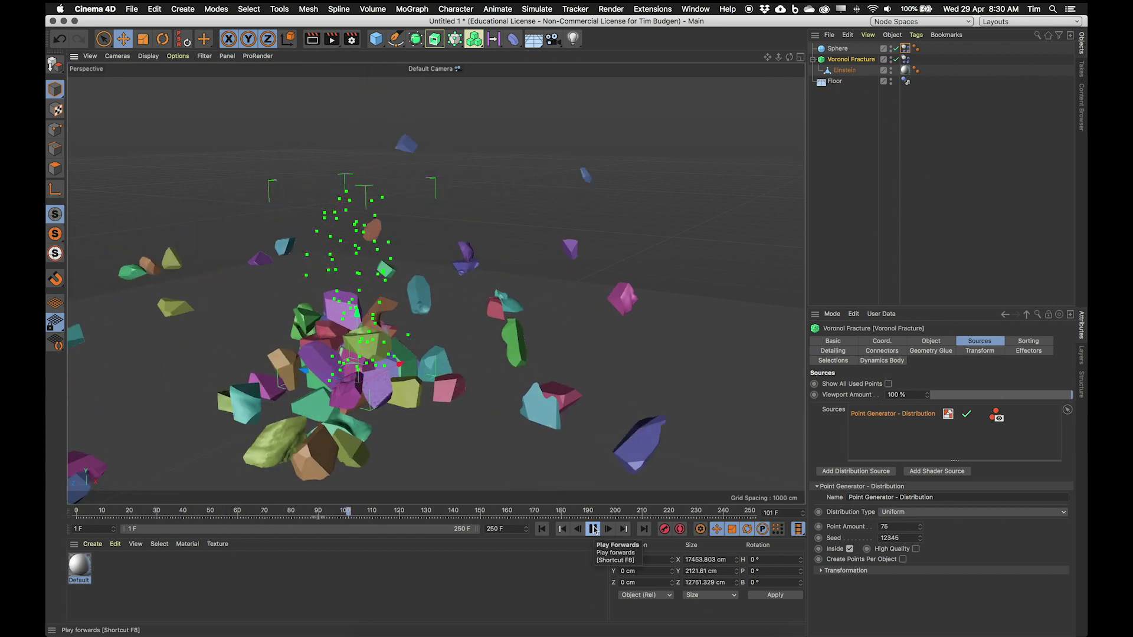
left_click(593, 530)
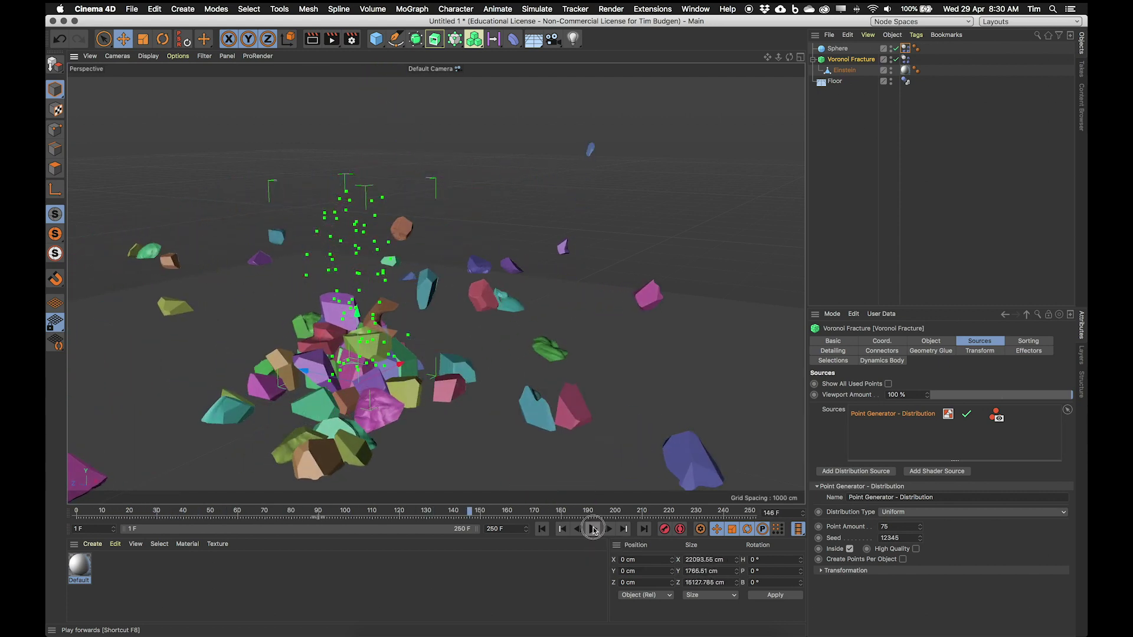
left_click(542, 529)
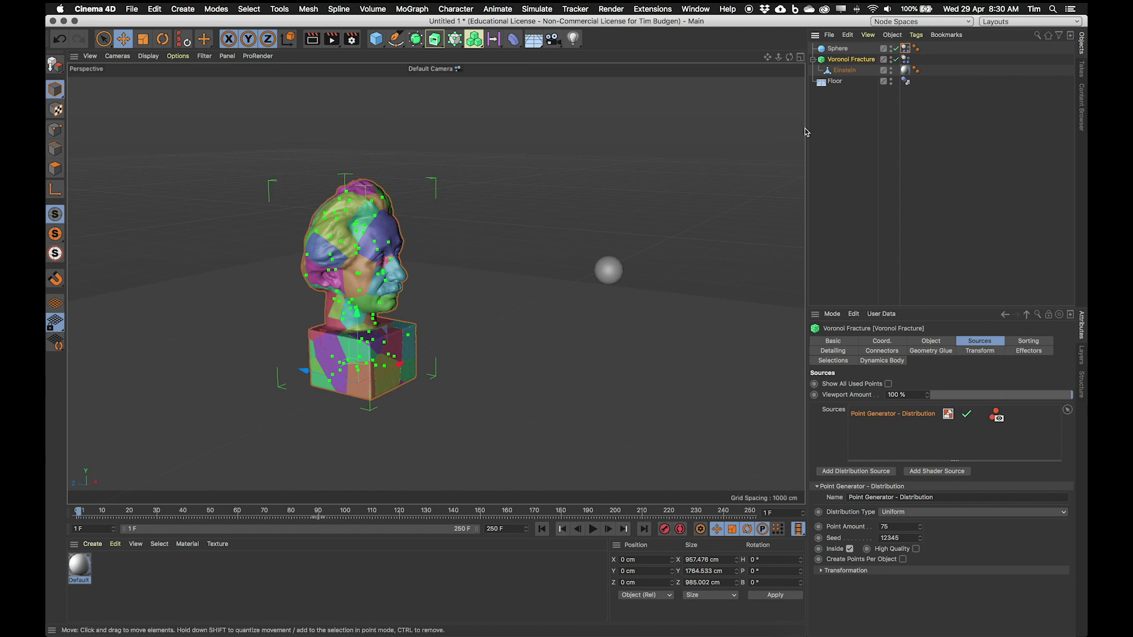
Review the dynamics and collision settings of the Rigid Body tags on the Voronoi Fracture and the sphere.
left_click(906, 60)
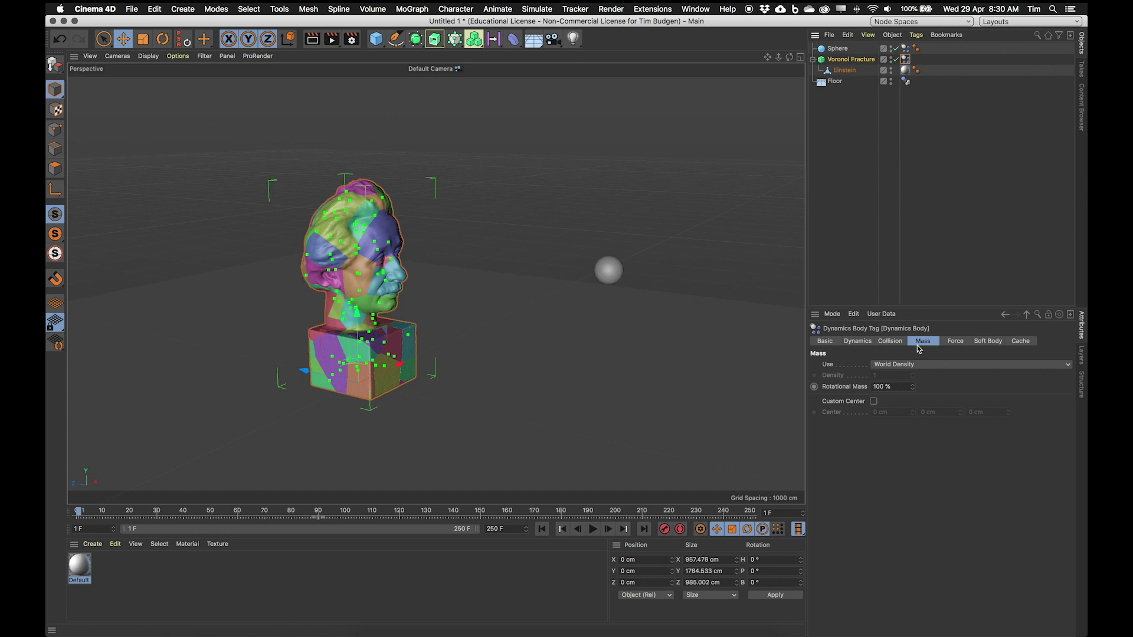
left_click(872, 343)
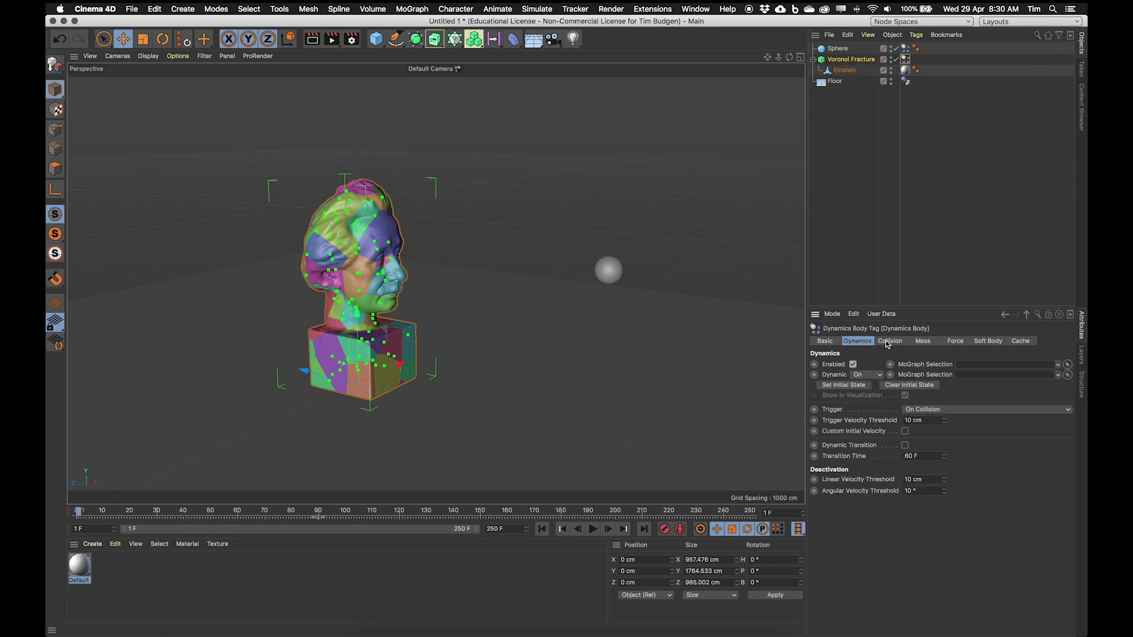
left_click(888, 343)
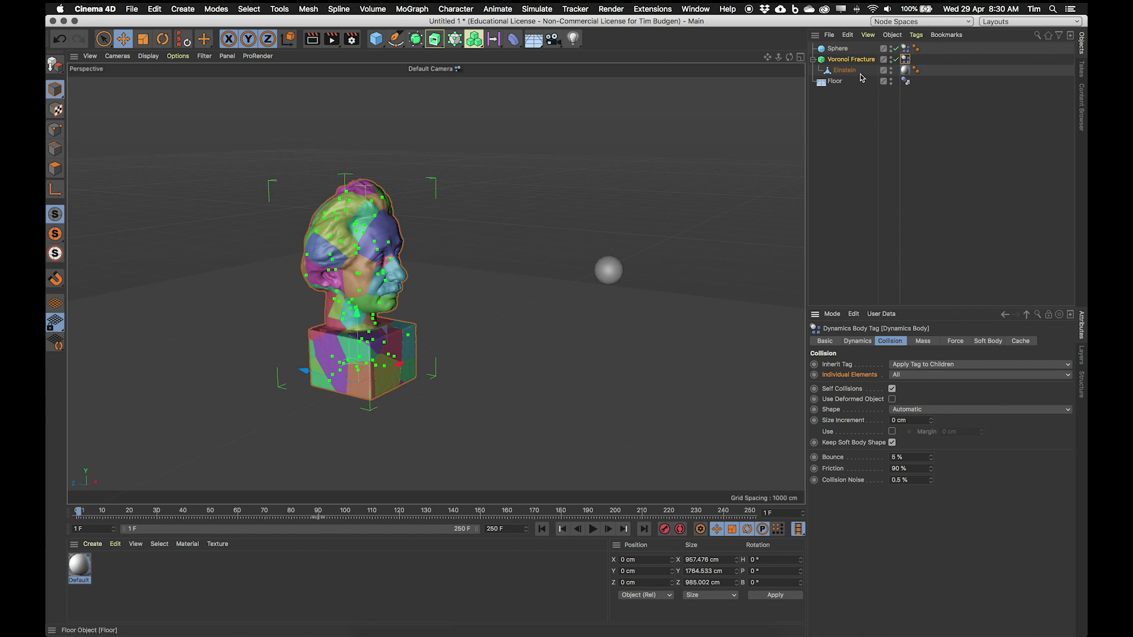
left_click(837, 49)
left_click(906, 48)
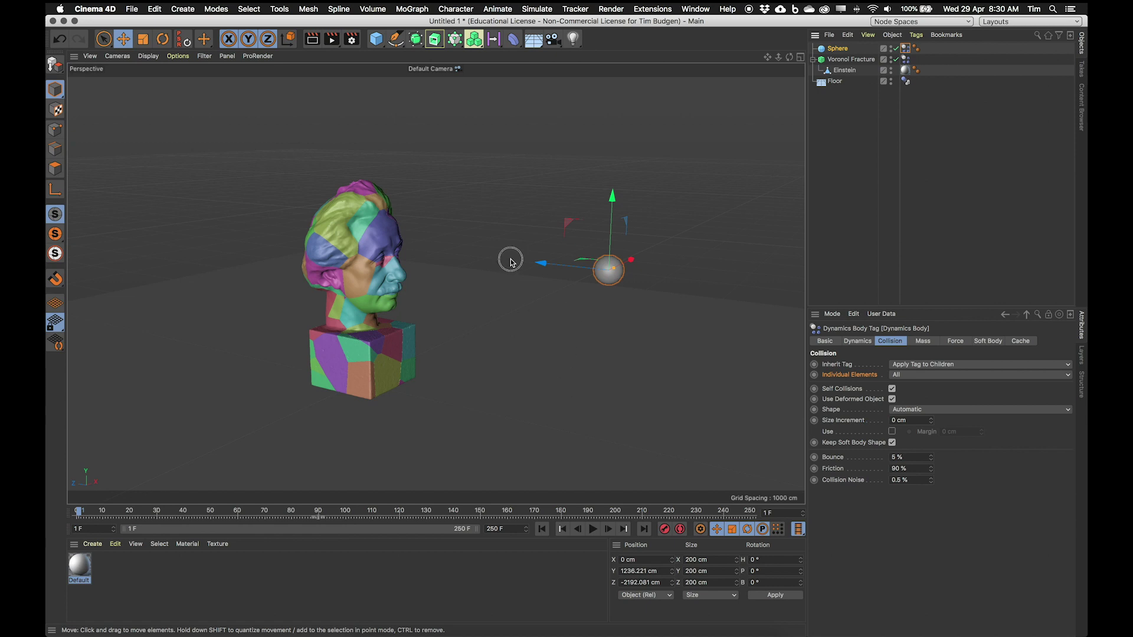
Play the shattering simulation once more from a new viewing angle and return to the first frame.
left_click_drag(511, 261, 478, 260, "alt")
left_click(596, 529)
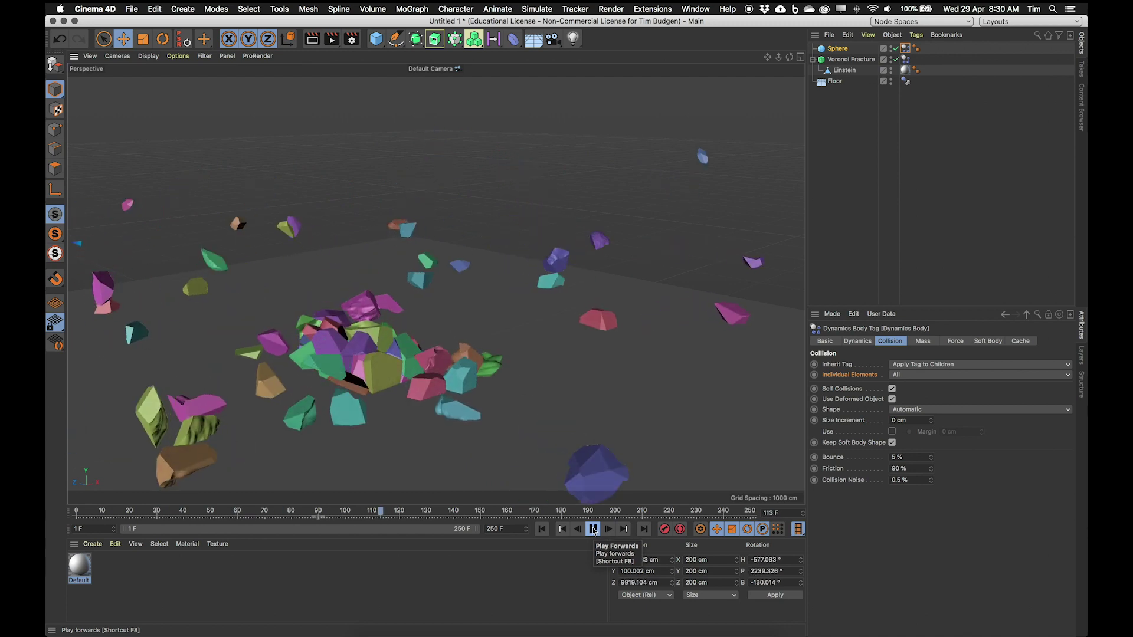
left_click(593, 529)
left_click(542, 530)
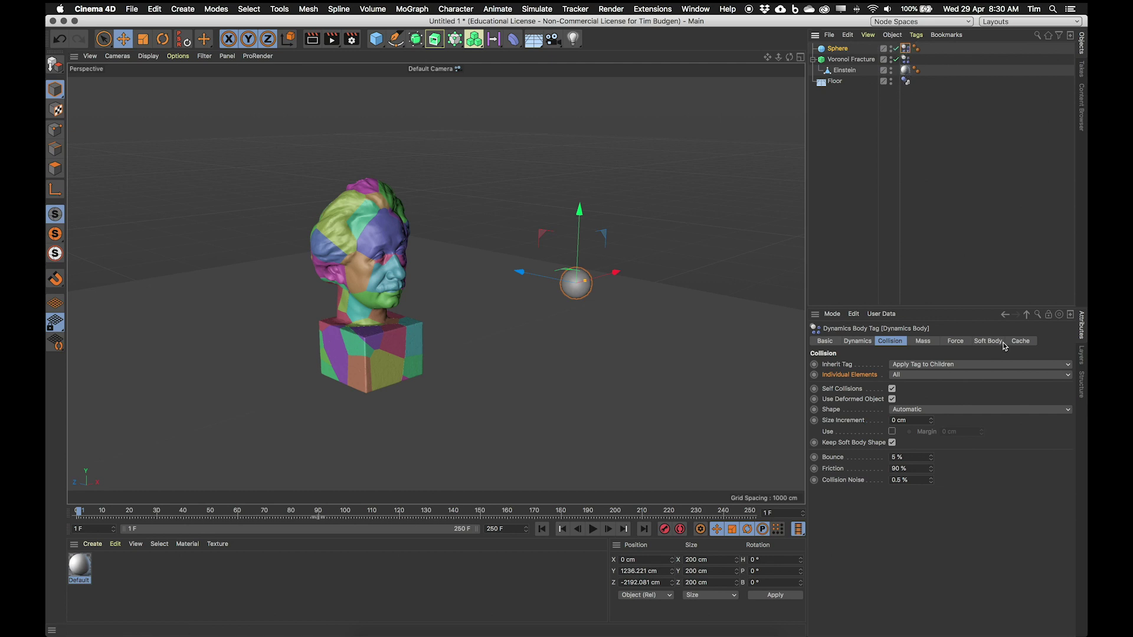
Bake all dynamics objects to the cache and scrub the animation to frame 137.
left_click(1019, 342)
left_click(967, 387)
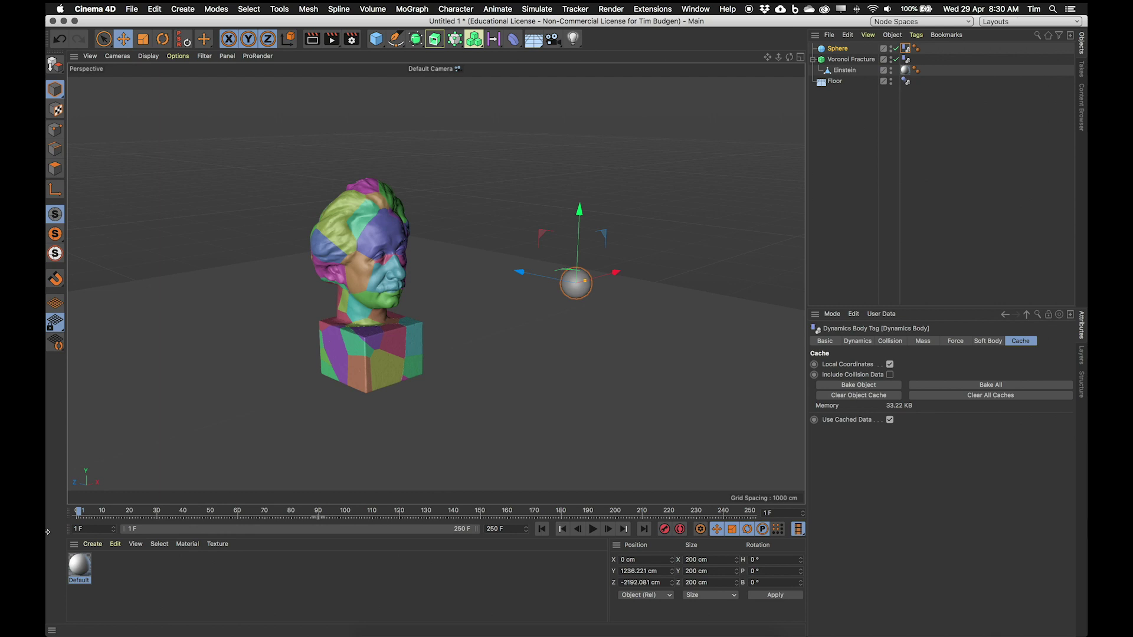
left_click_drag(85, 514, 445, 498)
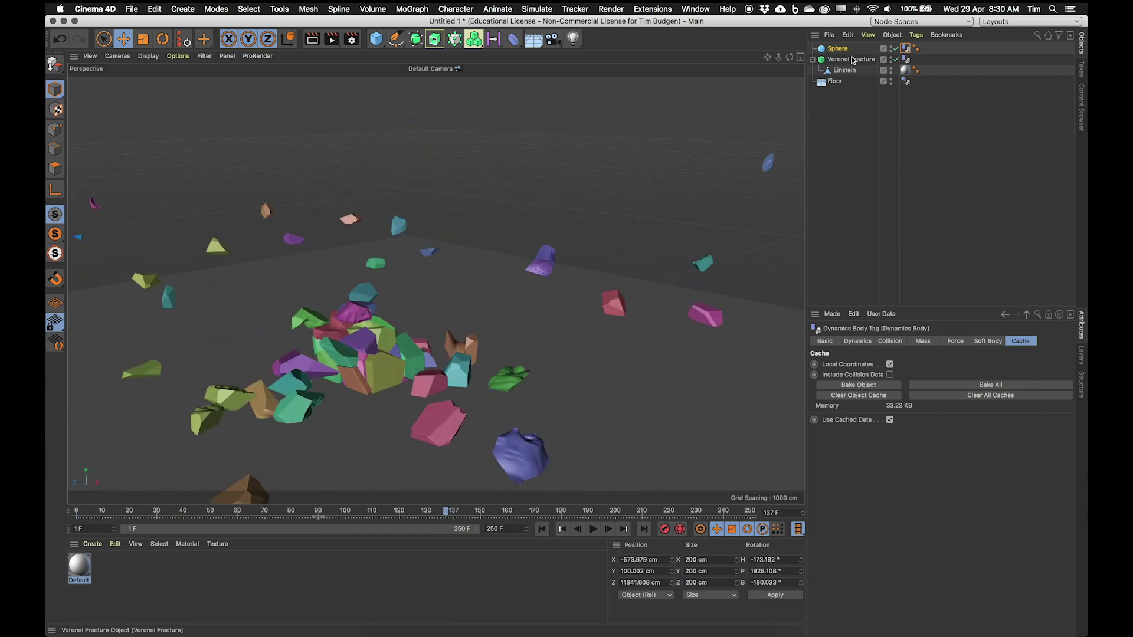
Bring up the list of MoGraph commands.
left_click(414, 9)
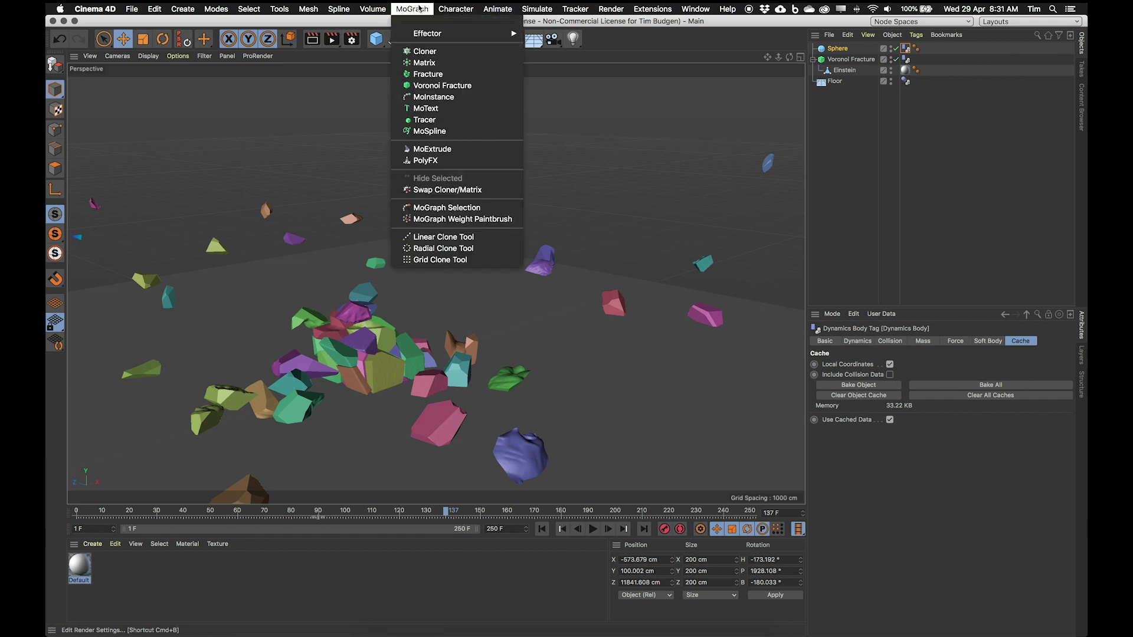